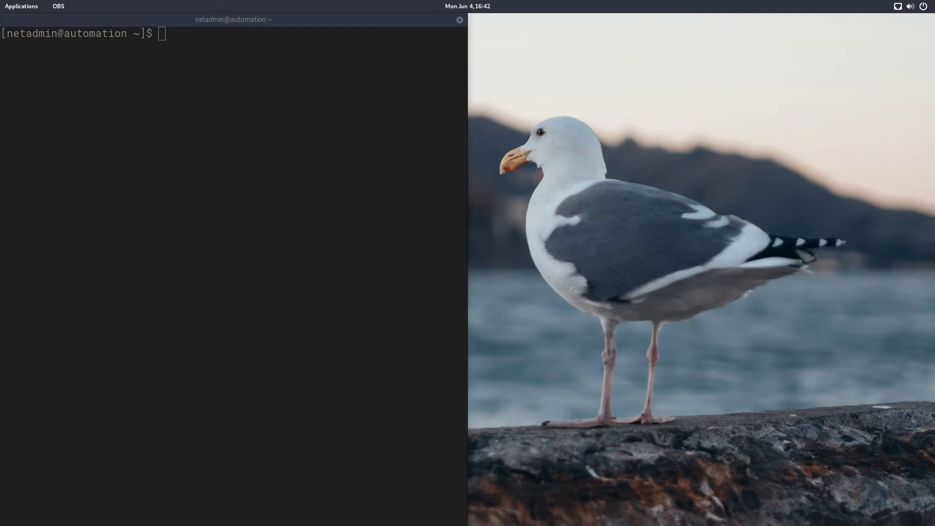
Bring up the GNOME Activities overview from the Terminator desktop.
{"action": "key", "text": "super"}
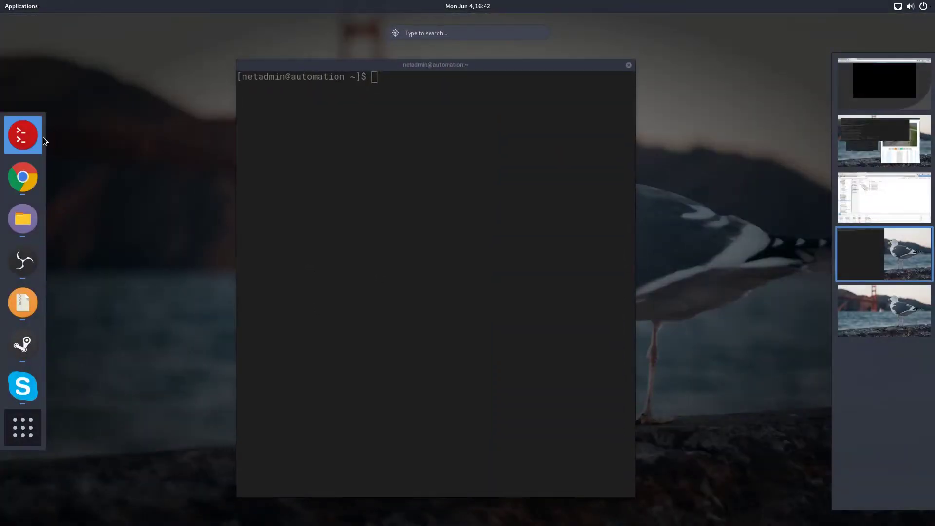
Launch Chrome from the dash and search for 'lutron caseta'.
{"action": "left_click", "coordinate": [42, 132]}
{"action": "key", "text": "super"}
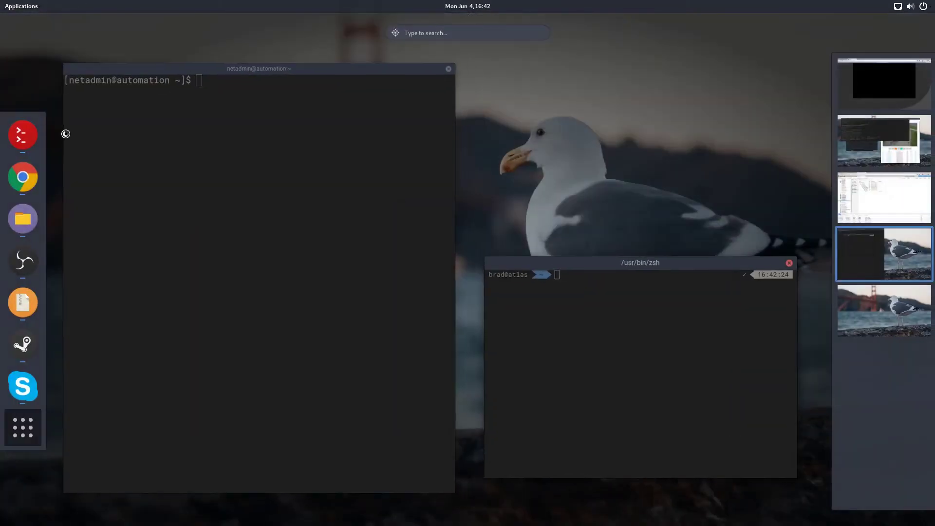
{"action": "left_click", "coordinate": [16, 173]}
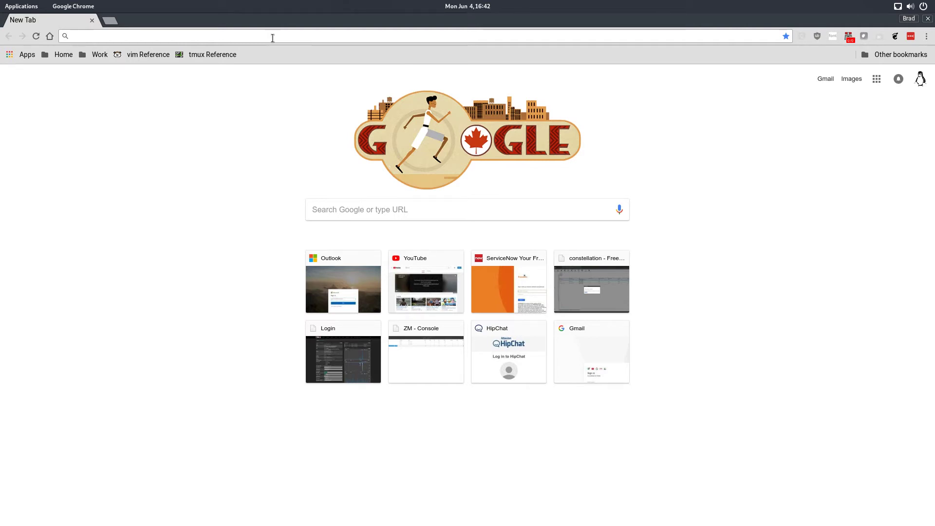
{"action": "type", "text": "lutron caseta"}
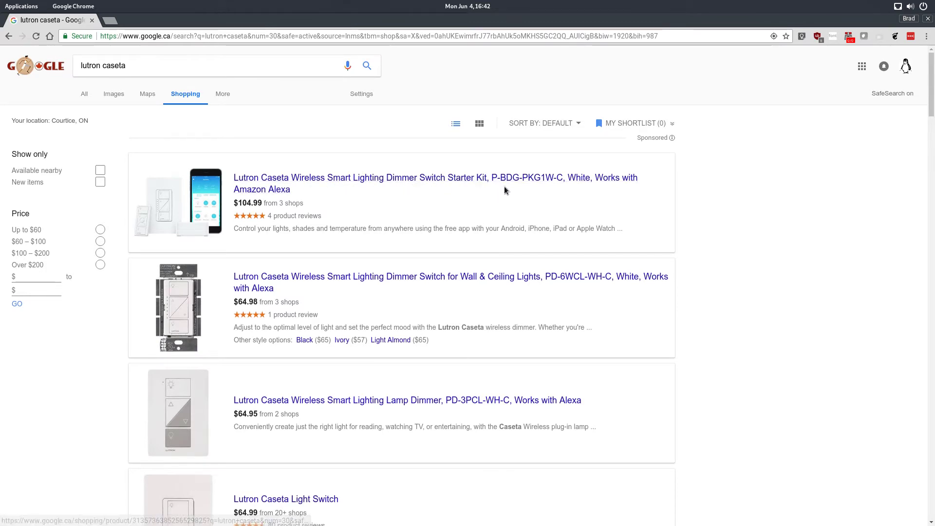
Scroll through the Caseta switches, dimmers, kits and smart bridge listings with prices.
{"action": "scroll", "coordinate": [311, 361], "scroll_direction": "down", "scroll_amount": 5}
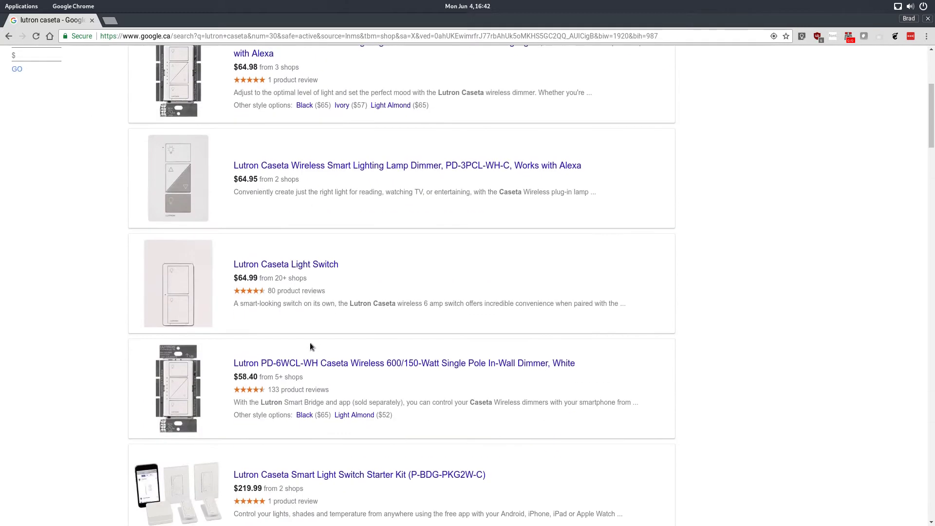
{"action": "scroll", "coordinate": [310, 343], "scroll_direction": "down", "scroll_amount": 2}
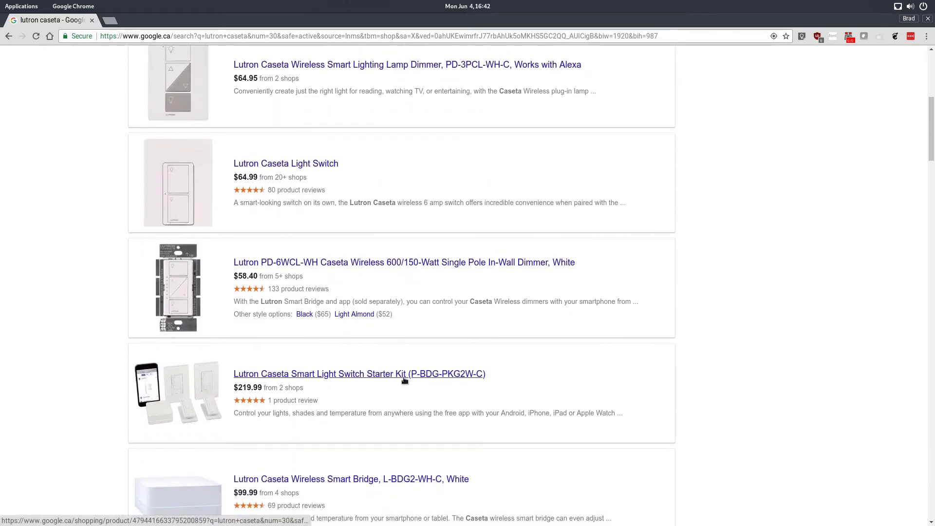
{"action": "scroll", "coordinate": [395, 382], "scroll_direction": "down", "scroll_amount": 1}
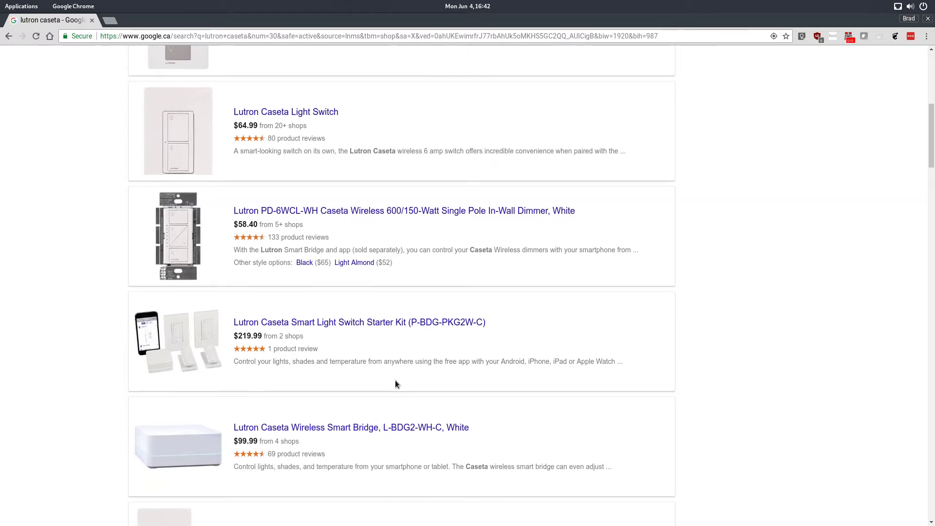
{"action": "scroll", "coordinate": [408, 376], "scroll_direction": "up", "scroll_amount": 1}
{"action": "scroll", "coordinate": [415, 381], "scroll_direction": "down", "scroll_amount": 3}
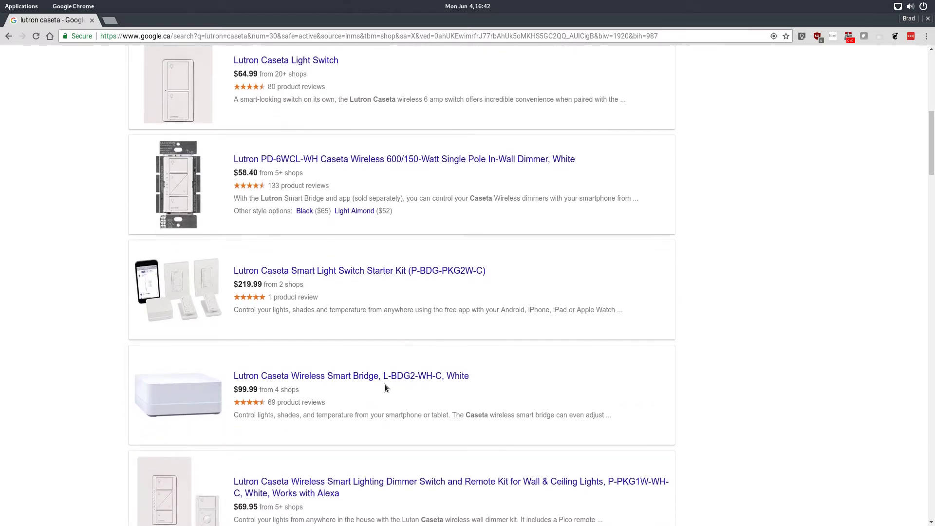
{"action": "scroll", "coordinate": [424, 399], "scroll_direction": "down", "scroll_amount": 1}
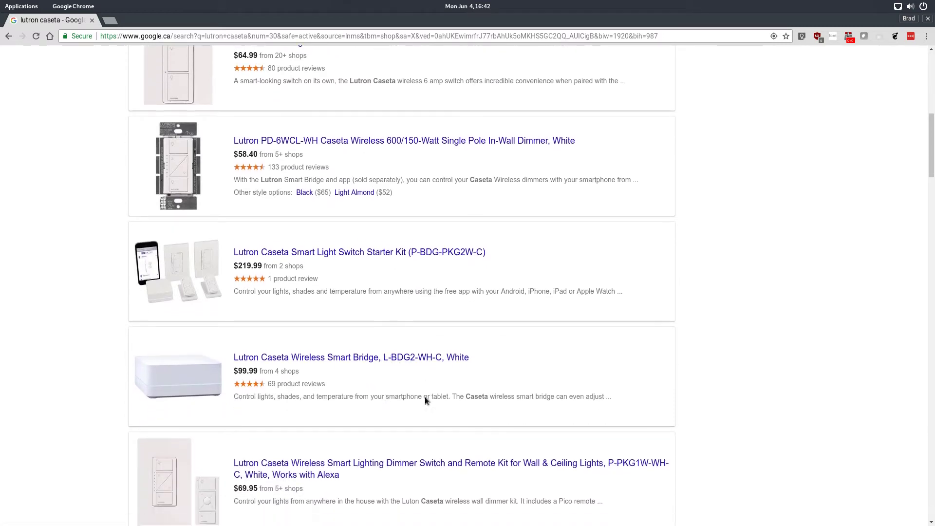
{"action": "scroll", "coordinate": [425, 396], "scroll_direction": "down", "scroll_amount": 6}
{"action": "scroll", "coordinate": [424, 396], "scroll_direction": "up", "scroll_amount": 5}
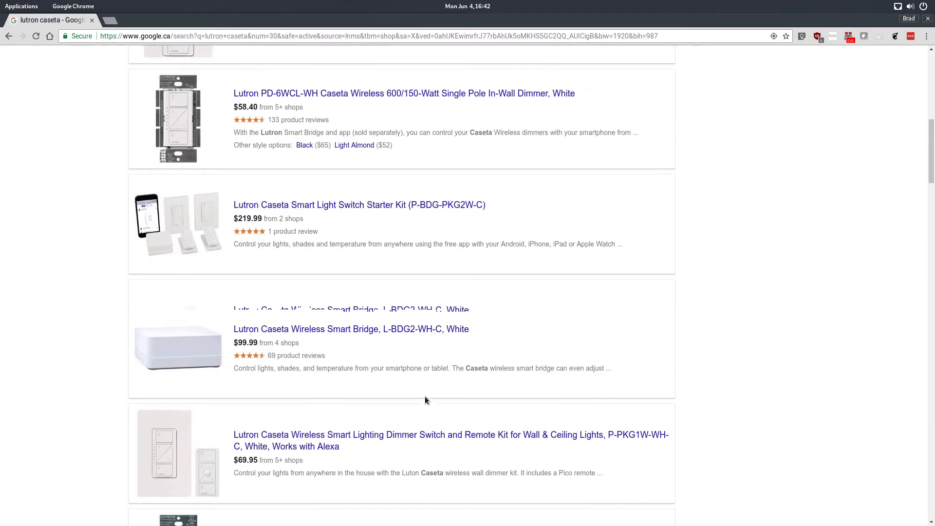
{"action": "scroll", "coordinate": [425, 400], "scroll_direction": "up", "scroll_amount": 20}
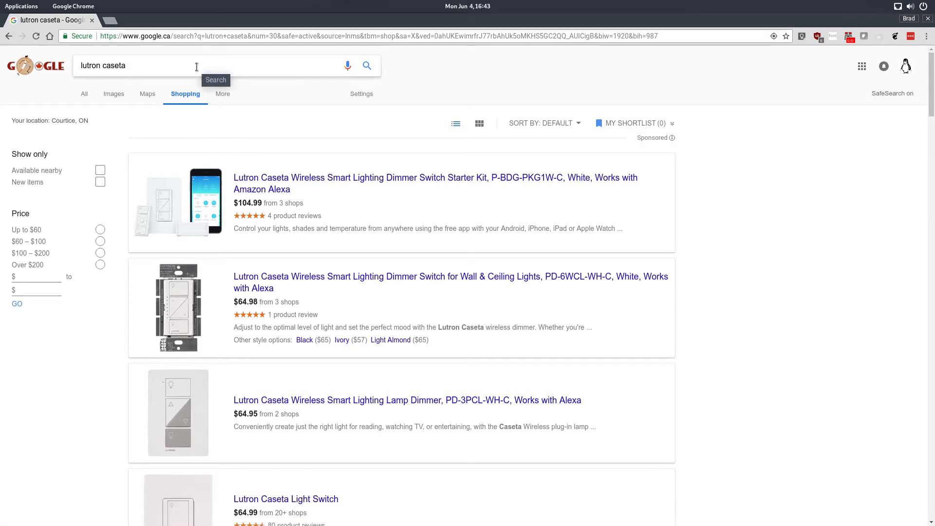
Refine the search to 'lutron caseta pro bridge' and restore Chrome to a smaller window.
{"action": "type", "text": "pro"}
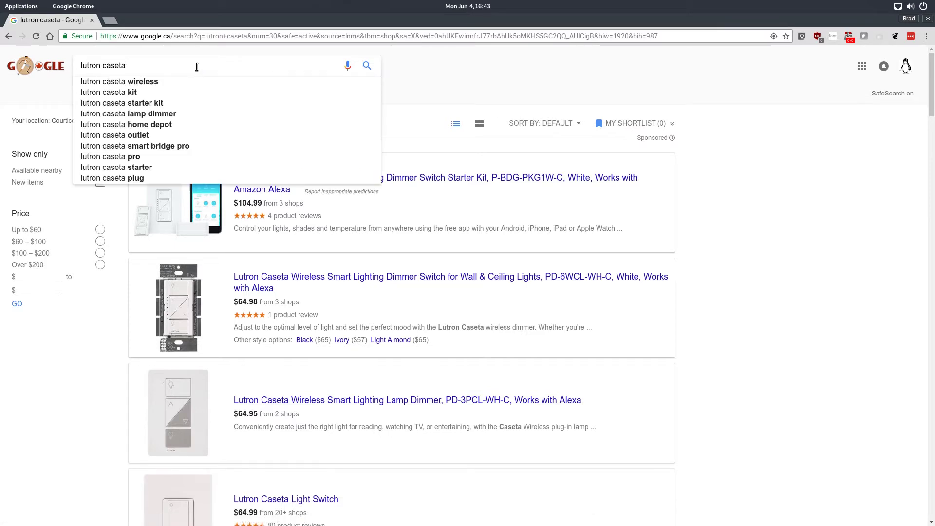
{"action": "type", "text": " bridge"}
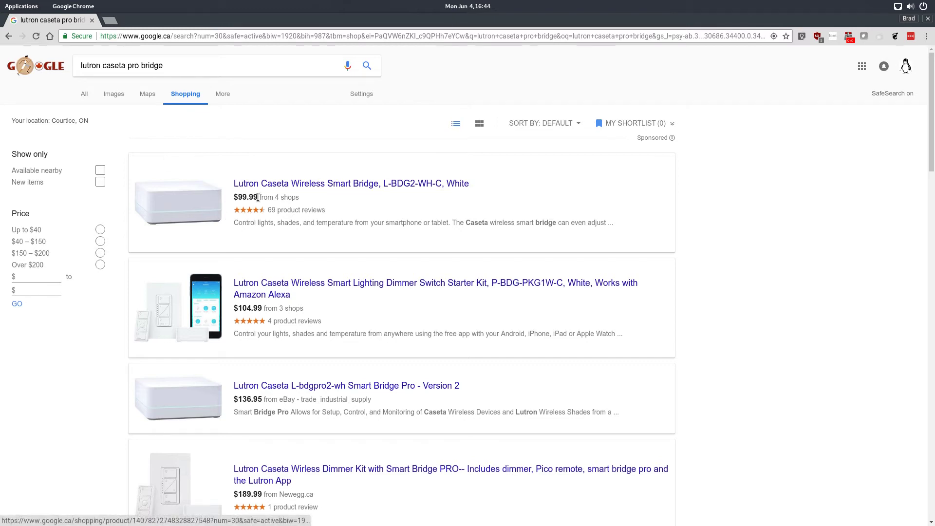
{"action": "double_click", "coordinate": [302, 27]}
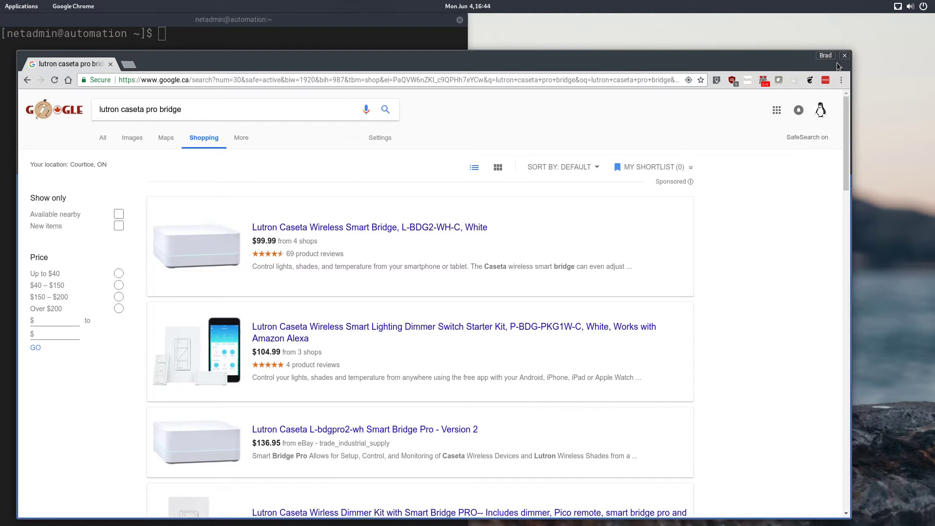
Close the browser and extra zsh terminal, then reopen Chrome unmaximized.
{"action": "left_click", "coordinate": [844, 56]}
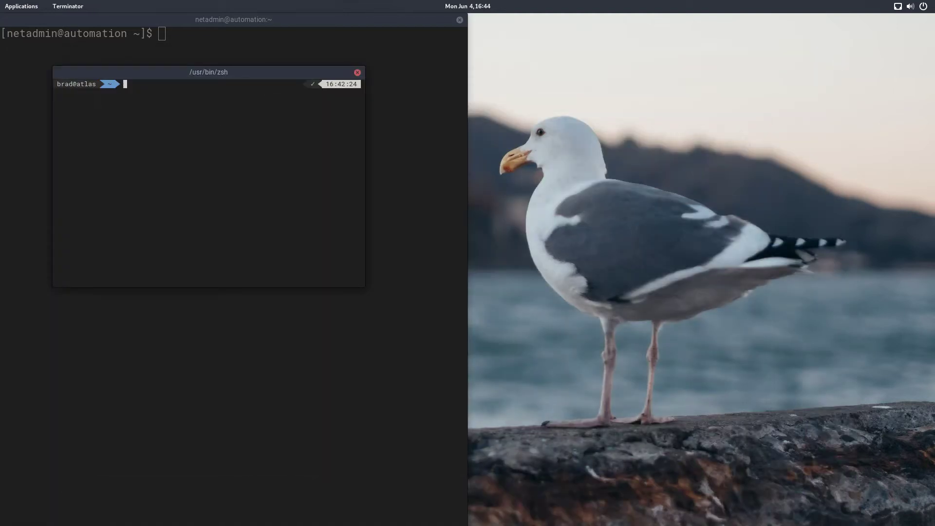
{"action": "key", "text": "ctrl+d"}
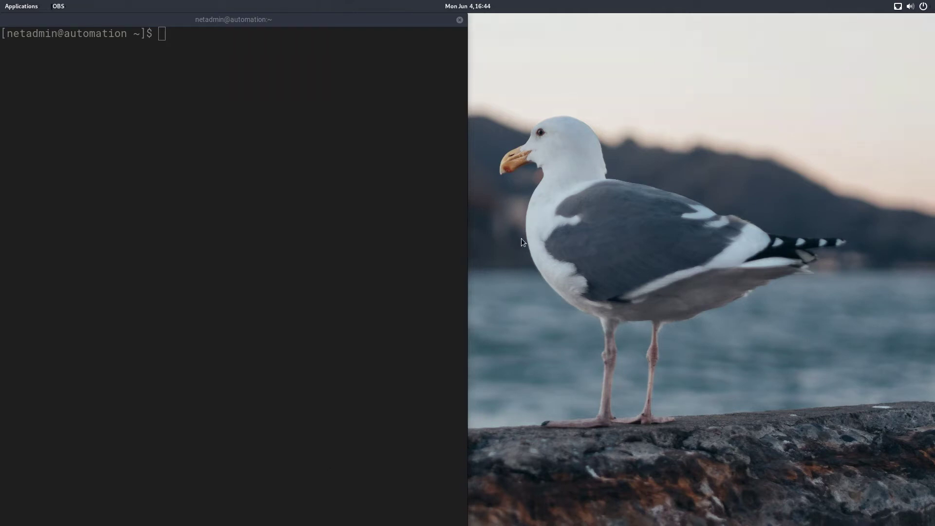
{"action": "key", "text": "super"}
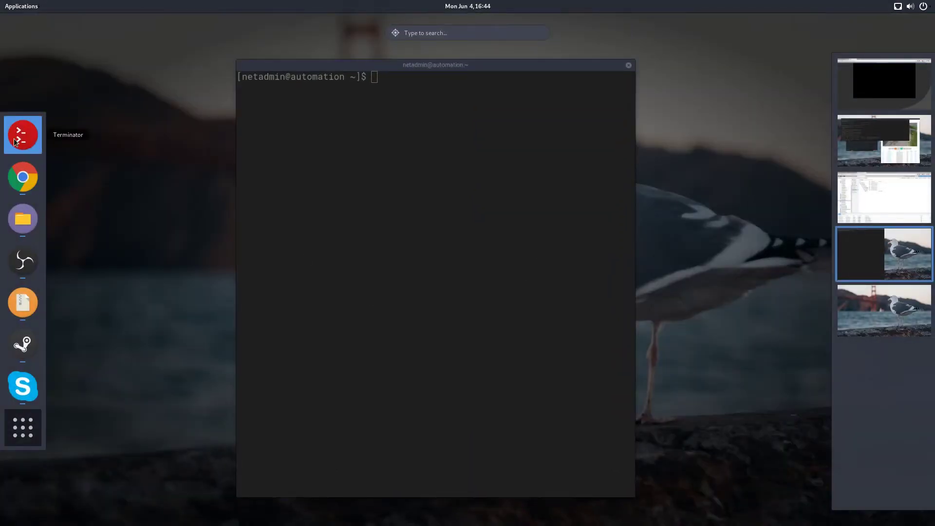
{"action": "left_click", "coordinate": [26, 188]}
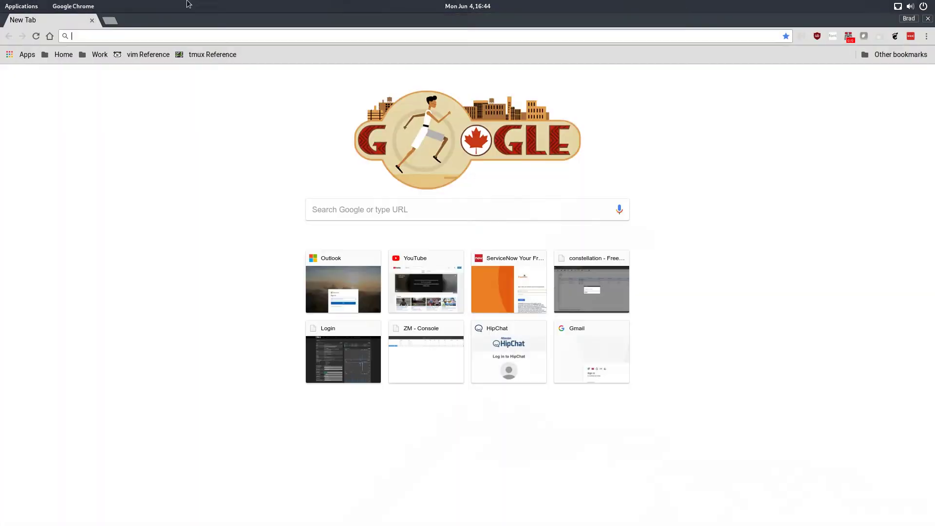
{"action": "left_click_drag", "start_coordinate": [202, 28], "coordinate": [236, 42]}
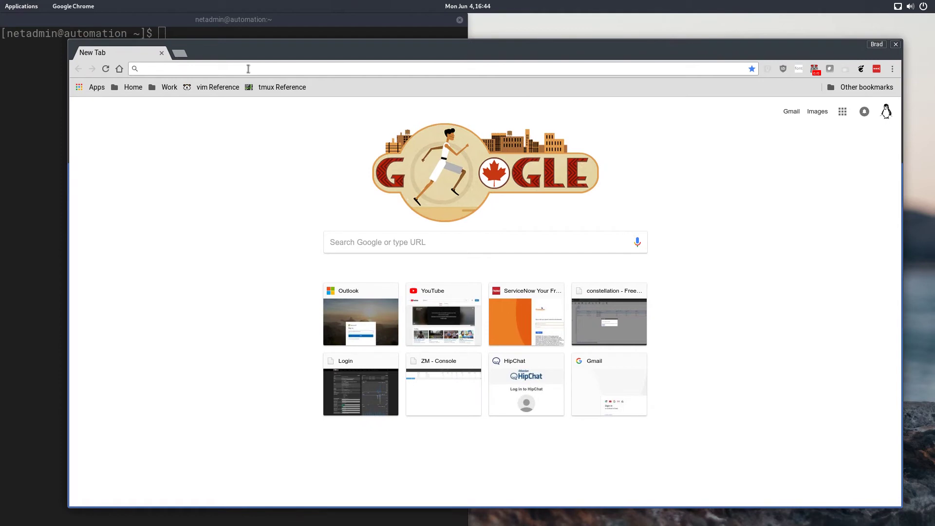
Search 'lutron caseta pro home assistant', open upsert/lutron-caseta-pro on GitHub and copy its HTTPS clone URL.
{"action": "type", "text": "lutron "}
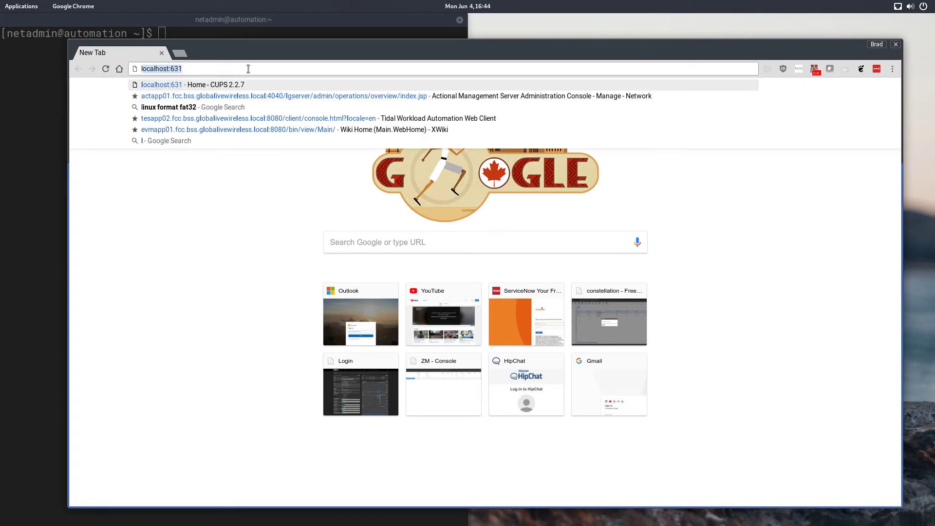
{"action": "type", "text": "caseta"}
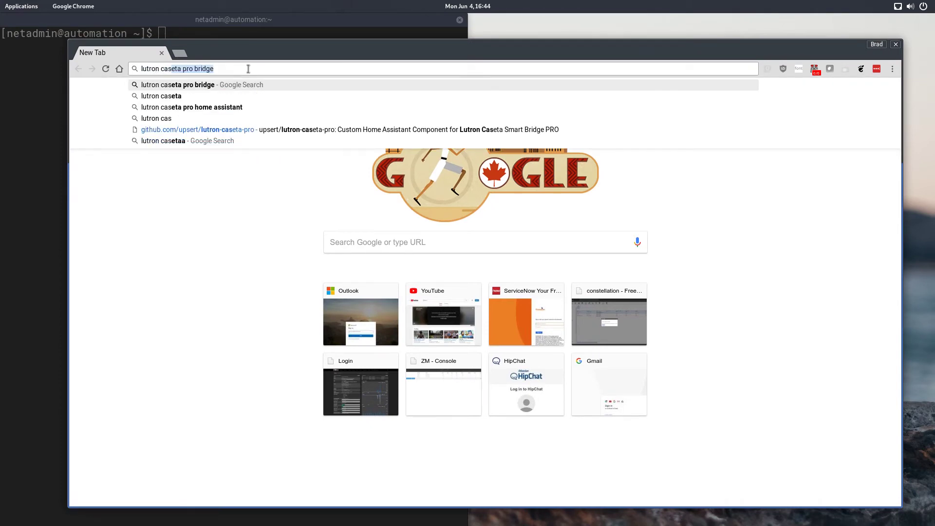
{"action": "type", "text": " pro "}
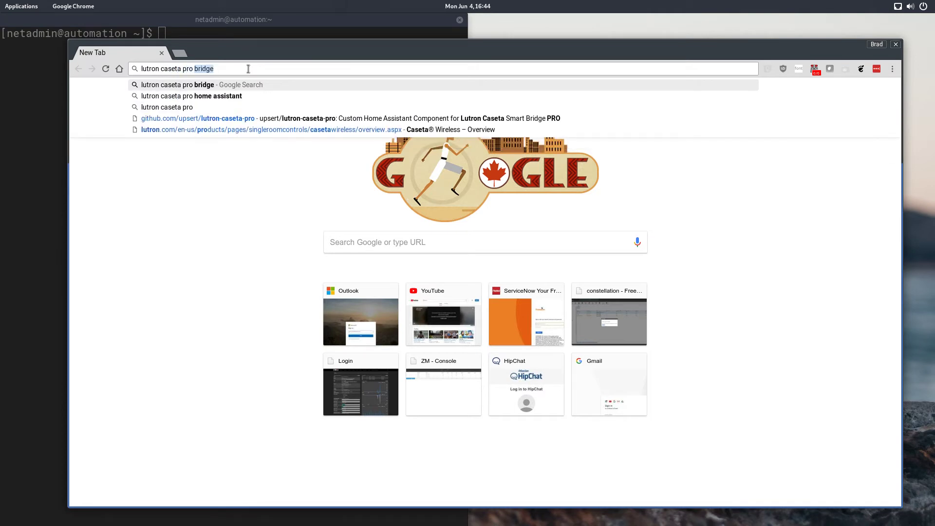
{"action": "type", "text": "home ass"}
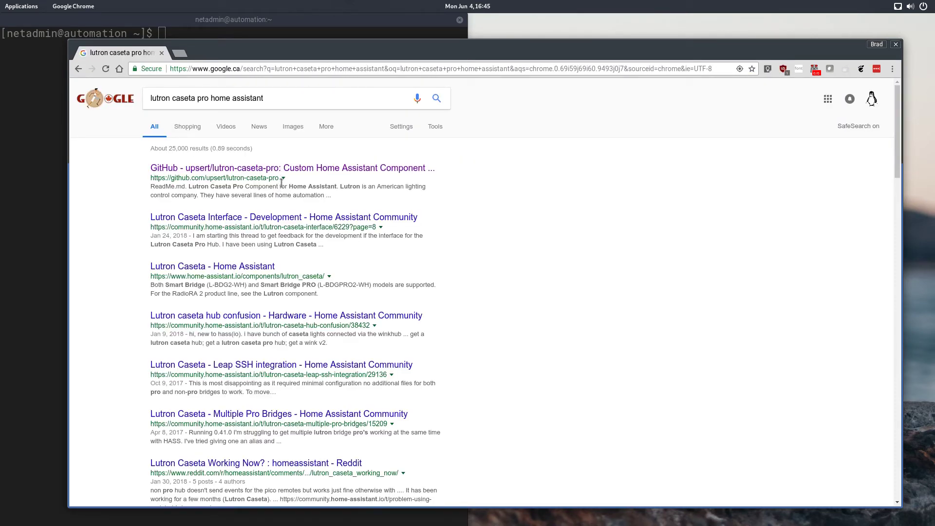
{"action": "left_click", "coordinate": [284, 169]}
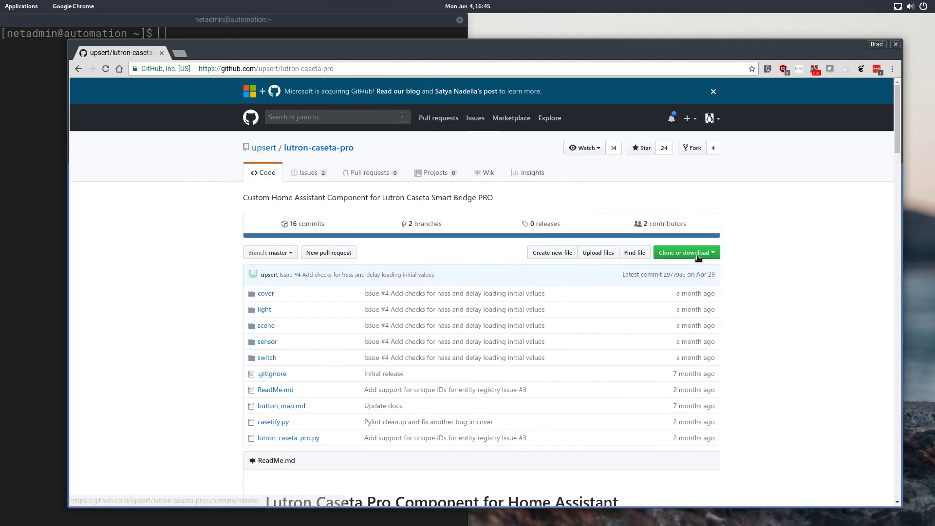
{"action": "left_click", "coordinate": [682, 252]}
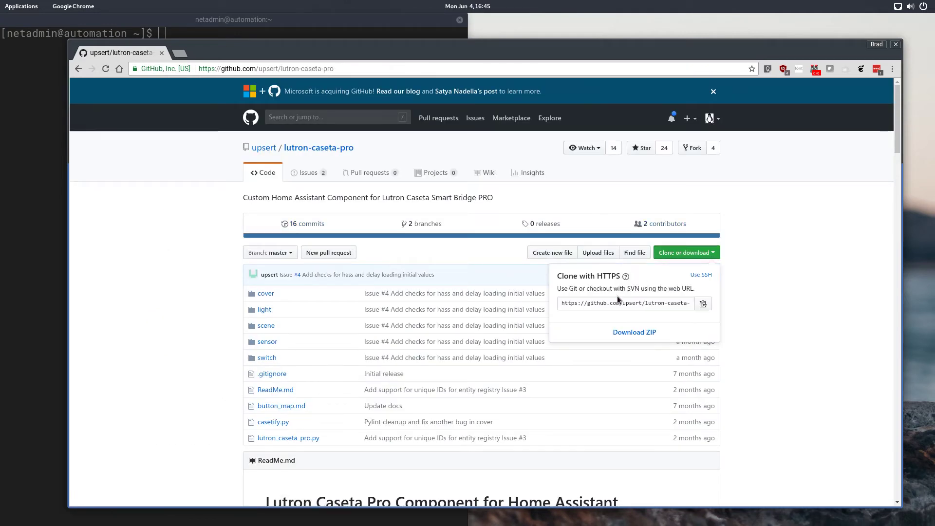
{"action": "right_click", "coordinate": [668, 299]}
{"action": "left_click", "coordinate": [683, 306]}
Create a caseta folder in the home directory and move into it.
{"action": "left_click", "coordinate": [229, 22]}
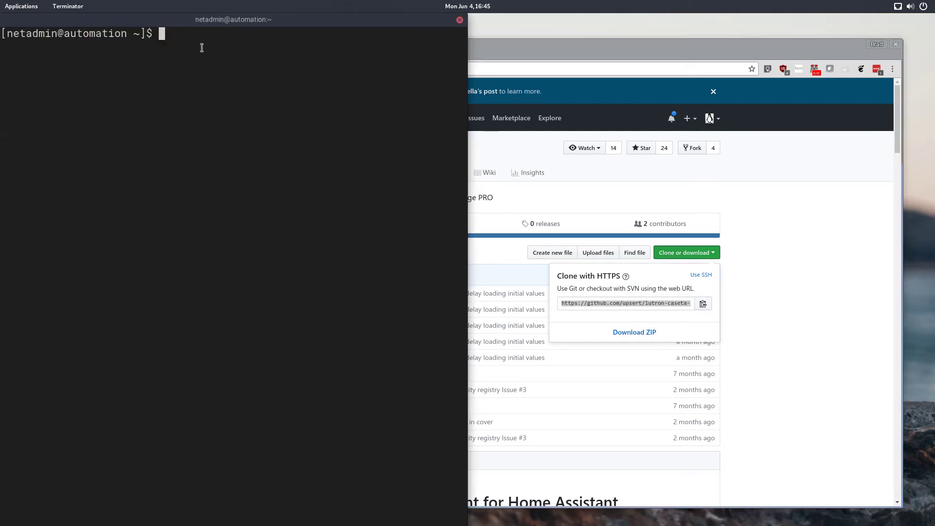
{"action": "type", "text": "ls"}
{"action": "key", "text": "Return"}
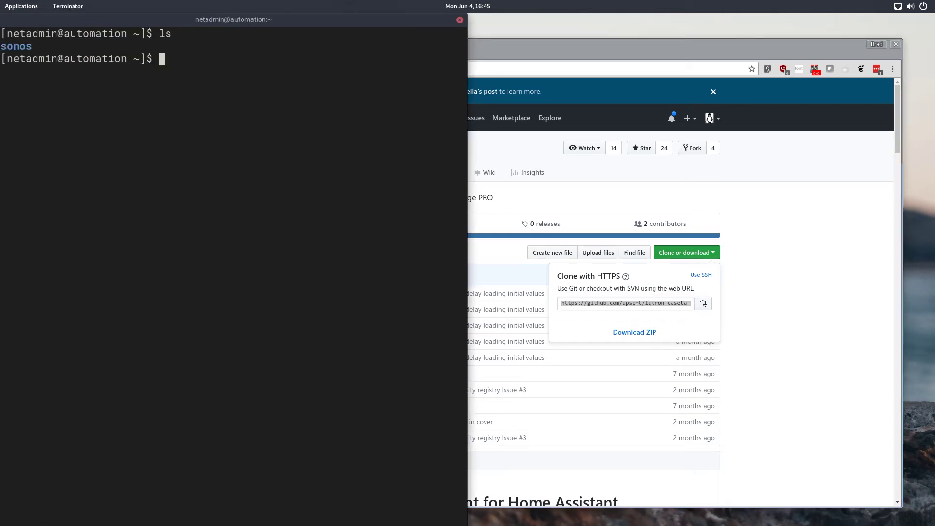
{"action": "type", "text": "mkdi"}
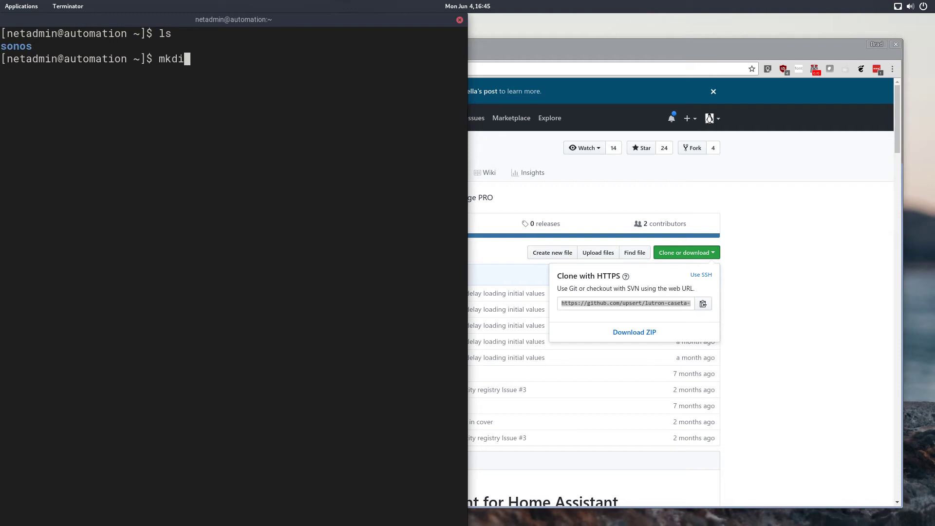
{"action": "type", "text": "r caseta"}
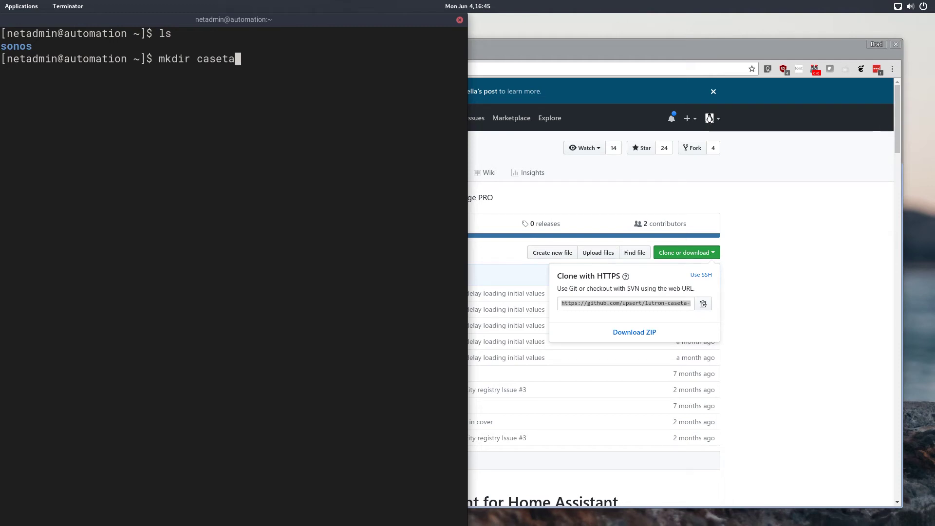
{"action": "key", "text": "Return"}
{"action": "type", "text": "cd caseta"}
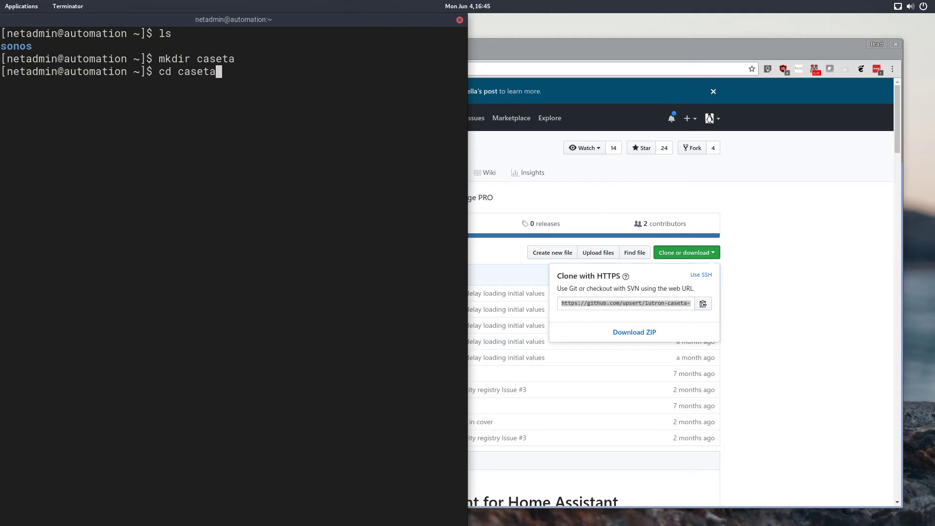
{"action": "key", "text": "Return"}
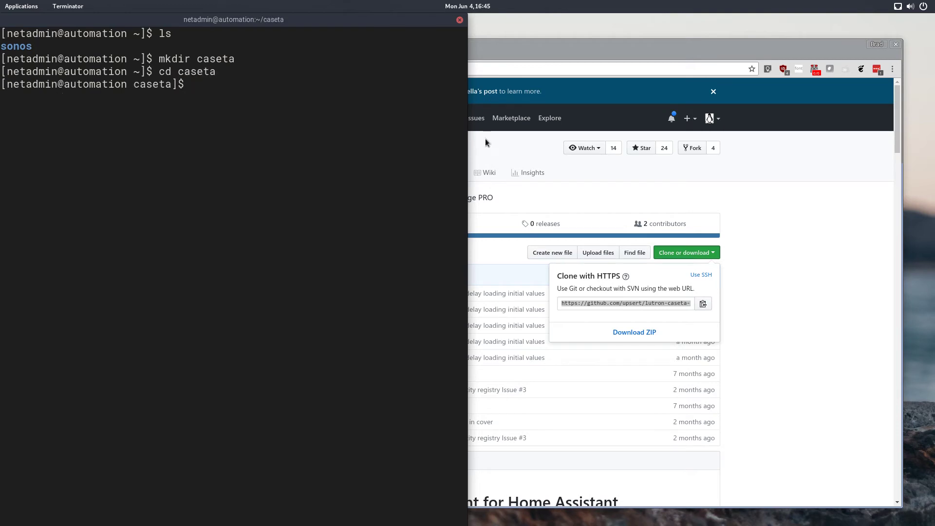
Run git clone with the pasted lutron-caseta-pro GitHub URL.
{"action": "type", "text": "git clone"}
{"action": "right_click", "coordinate": [129, 262]}
{"action": "left_click", "coordinate": [156, 278]}
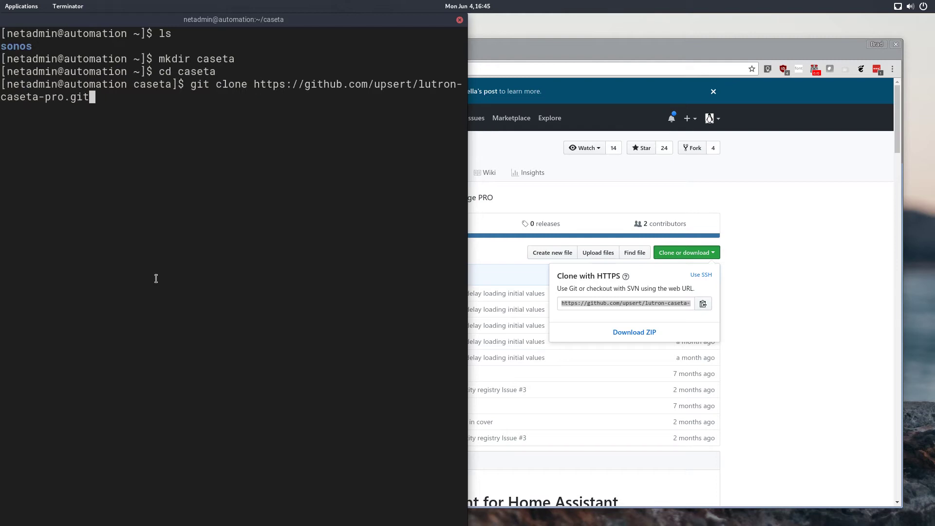
{"action": "key", "text": "Return"}
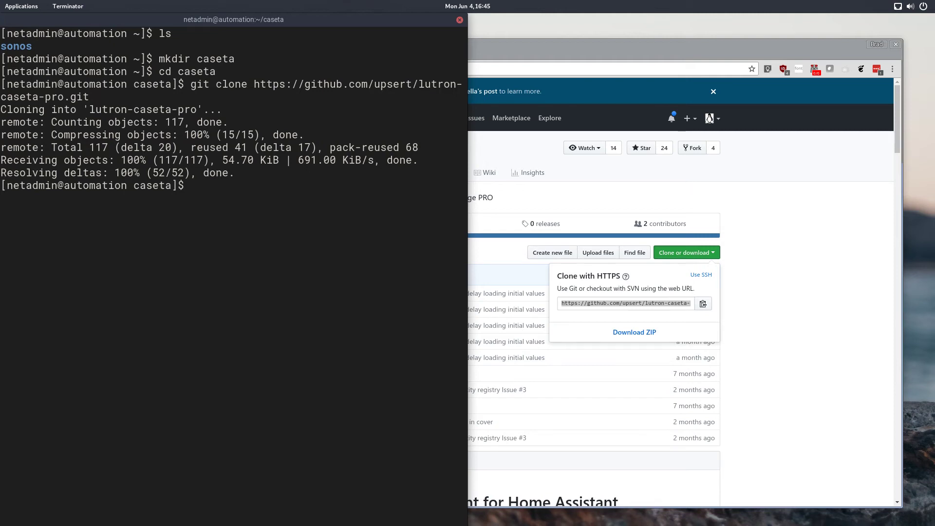
Move into ~/.homeassistant, list its files and start opening configuration.yaml in vi.
{"action": "type", "text": "cd .."}
{"action": "key", "text": "Return"}
{"action": "type", "text": "c"}
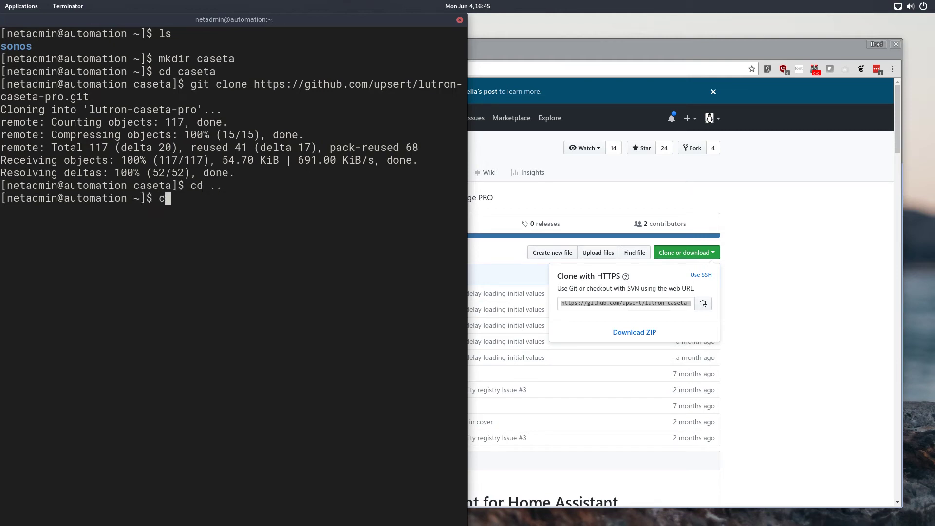
{"action": "type", "text": "d .homeassistant/"}
{"action": "key", "text": "Return"}
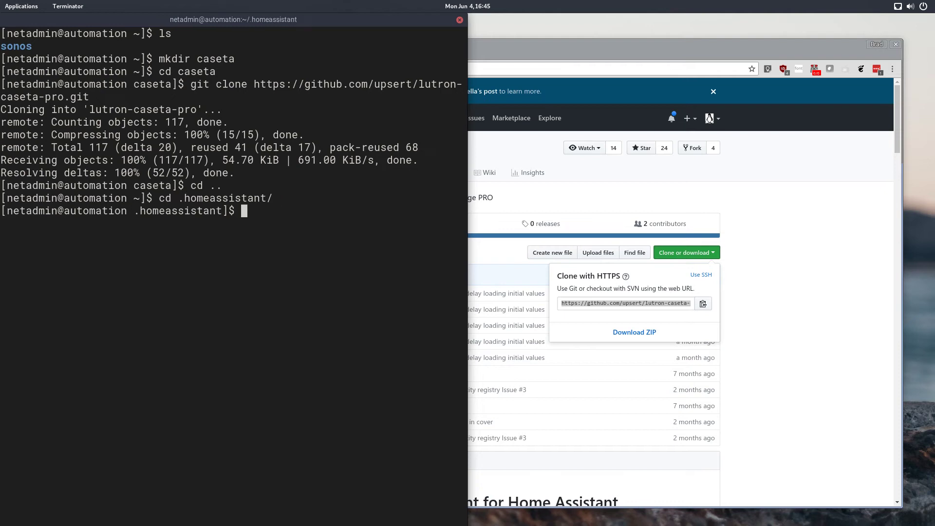
{"action": "type", "text": "ls"}
{"action": "key", "text": "Return"}
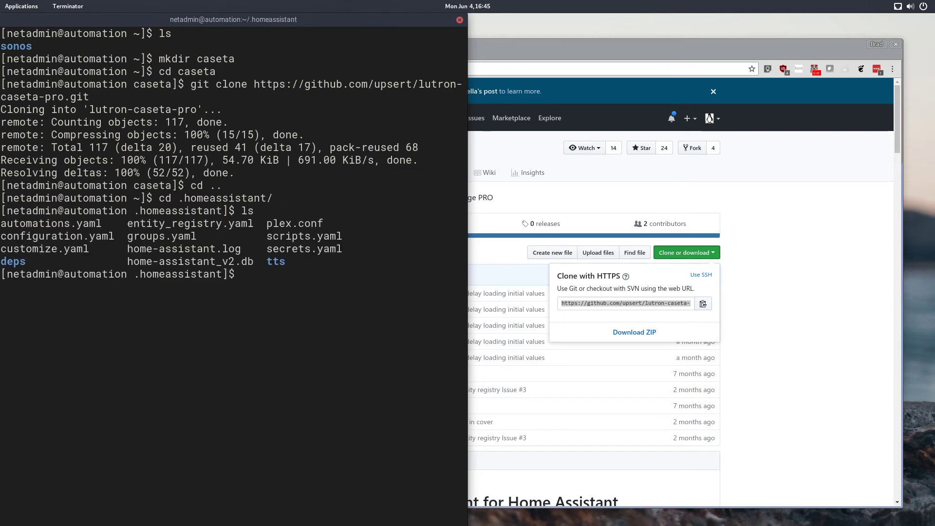
{"action": "left_click", "coordinate": [632, 51]}
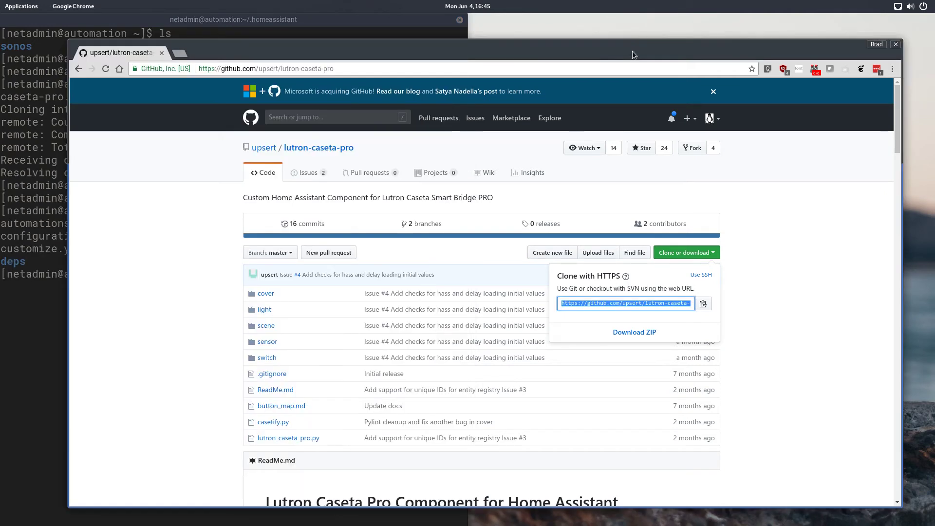
{"action": "left_click", "coordinate": [269, 266]}
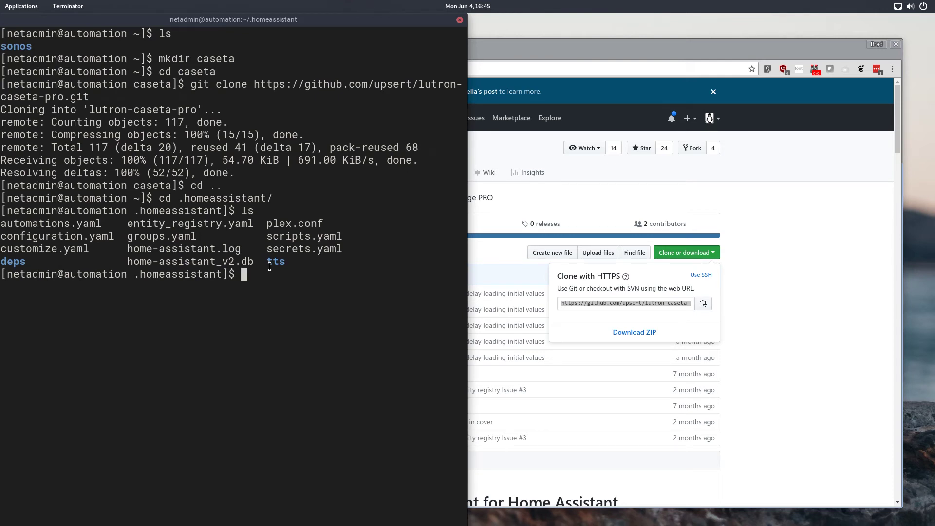
{"action": "type", "text": "vi con"}
Open configuration.yaml in vi and insert blank lines below the cloud: entry.
{"action": "key", "text": "Tab"}
{"action": "key", "text": "Return"}
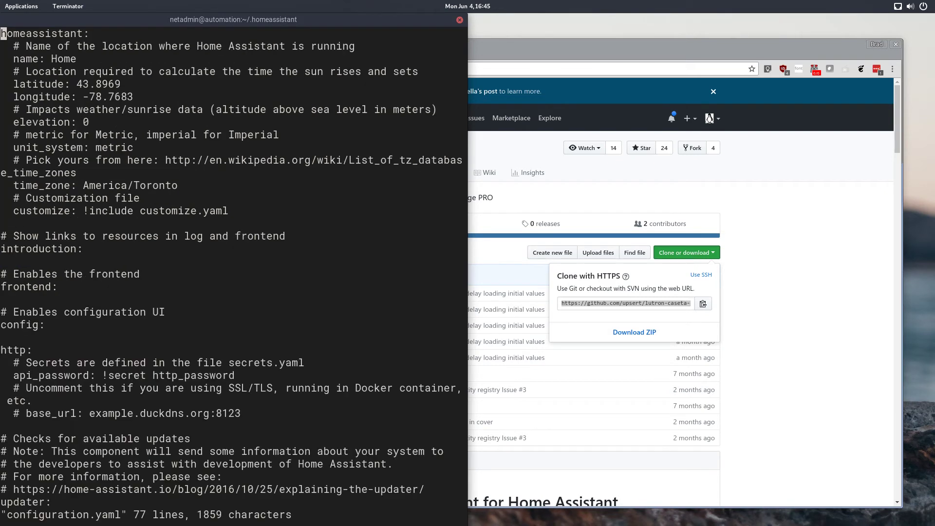
{"action": "key", "text": "Down"}
{"action": "key", "text": "Down"}
{"action": "key", "text": "Down"}
{"action": "key", "text": "Down"}
{"action": "key", "text": "Down"}
{"action": "key", "text": "Down"}
{"action": "key", "text": "Down"}
{"action": "key", "text": "Down"}
{"action": "key", "text": "Down"}
{"action": "key", "text": "Down"}
{"action": "key", "text": "Down"}
{"action": "key", "text": "Down"}
{"action": "key", "text": "Down"}
{"action": "key", "text": "Down"}
{"action": "key", "text": "Down"}
{"action": "key", "text": "Down"}
{"action": "key", "text": "Down"}
{"action": "key", "text": "Down"}
{"action": "key", "text": "Down"}
{"action": "key", "text": "Down"}
{"action": "key", "text": "Down"}
{"action": "key", "text": "Down"}
{"action": "key", "text": "Down"}
{"action": "key", "text": "Down"}
{"action": "key", "text": "Down"}
{"action": "key", "text": "Down"}
{"action": "key", "text": "Down"}
{"action": "key", "text": "Down"}
{"action": "key", "text": "Down"}
{"action": "key", "text": "Down"}
{"action": "key", "text": "Up"}
{"action": "key", "text": "Up"}
{"action": "key", "text": "Up"}
{"action": "key", "text": "Up"}
{"action": "key", "text": "Up"}
{"action": "key", "text": "Up"}
{"action": "key", "text": "Up"}
{"action": "key", "text": "Up"}
{"action": "key", "text": "Up"}
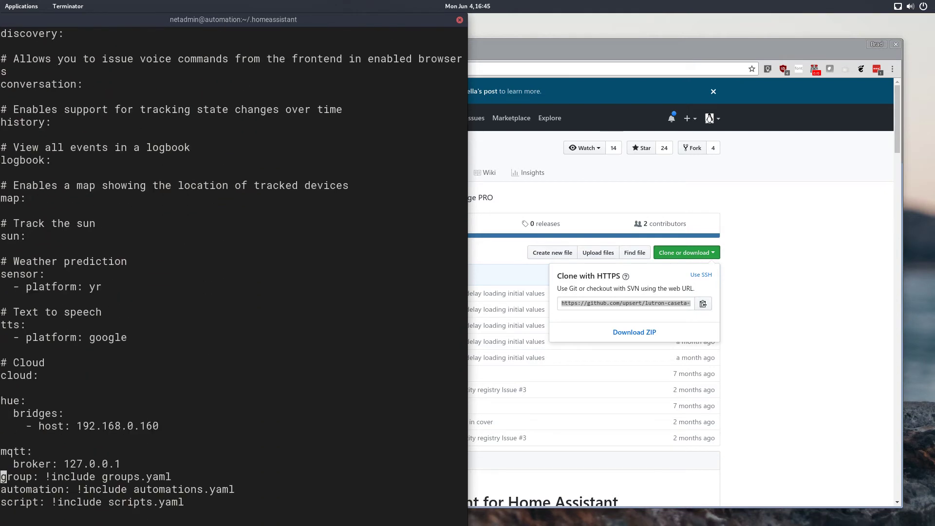
{"action": "key", "text": "o"}
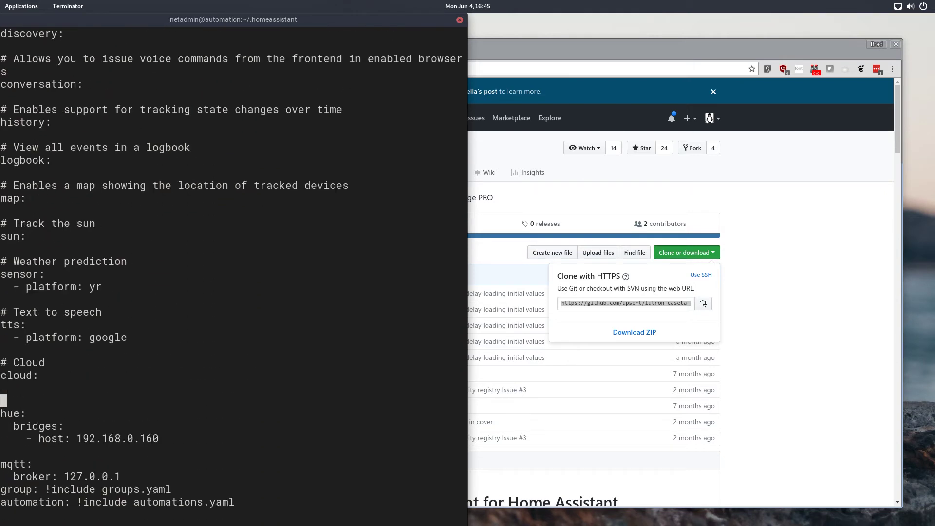
{"action": "key", "text": "Return"}
{"action": "key", "text": "Up"}
Copy the README's Minimal Configuration lutron_caseta_pro example from the GitHub page.
{"action": "left_click", "coordinate": [846, 302]}
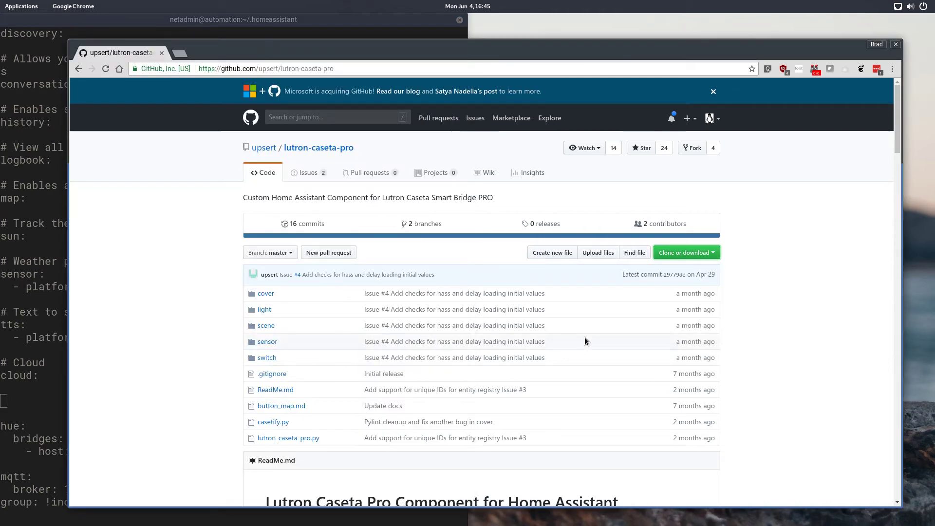
{"action": "scroll", "coordinate": [585, 338], "scroll_direction": "down", "scroll_amount": 15}
{"action": "scroll", "coordinate": [582, 337], "scroll_direction": "down", "scroll_amount": 3}
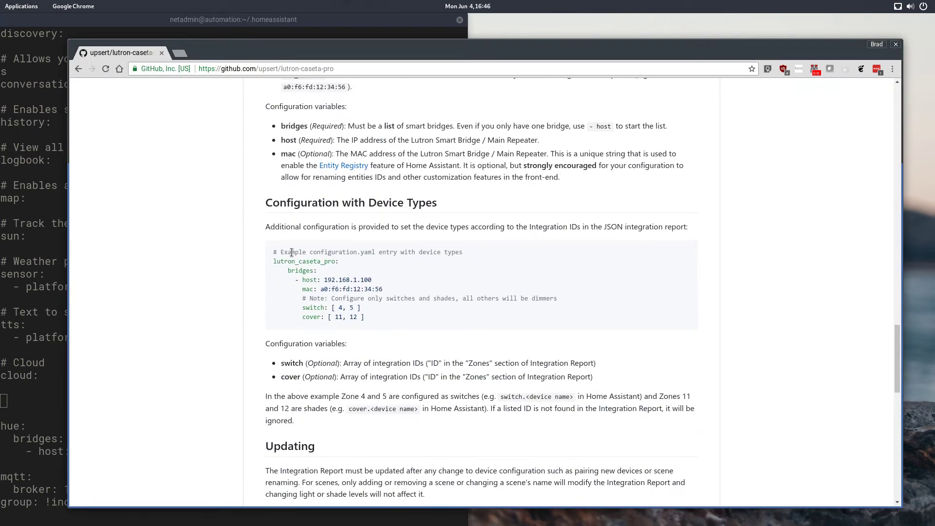
{"action": "scroll", "coordinate": [376, 289], "scroll_direction": "down", "scroll_amount": 1}
{"action": "scroll", "coordinate": [372, 288], "scroll_direction": "up", "scroll_amount": 5}
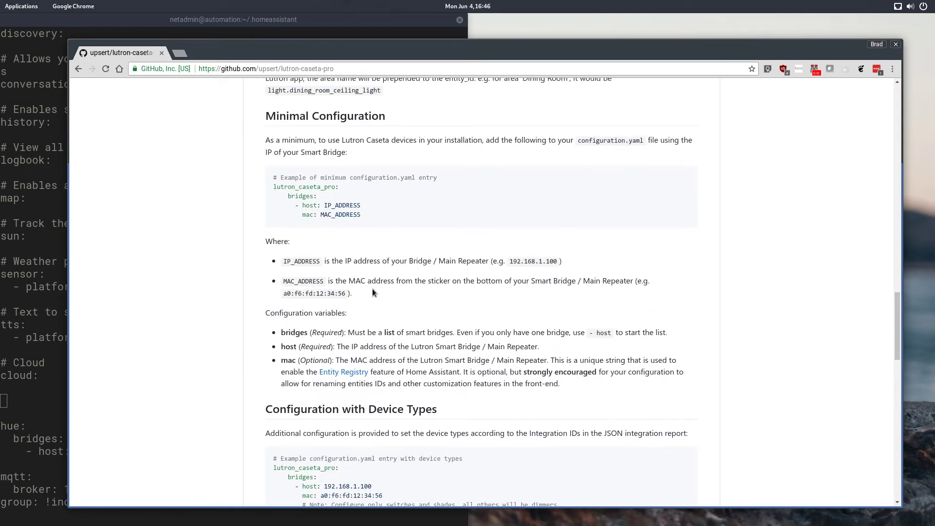
{"action": "left_click_drag", "start_coordinate": [361, 217], "coordinate": [274, 186]}
{"action": "right_click", "coordinate": [291, 185]}
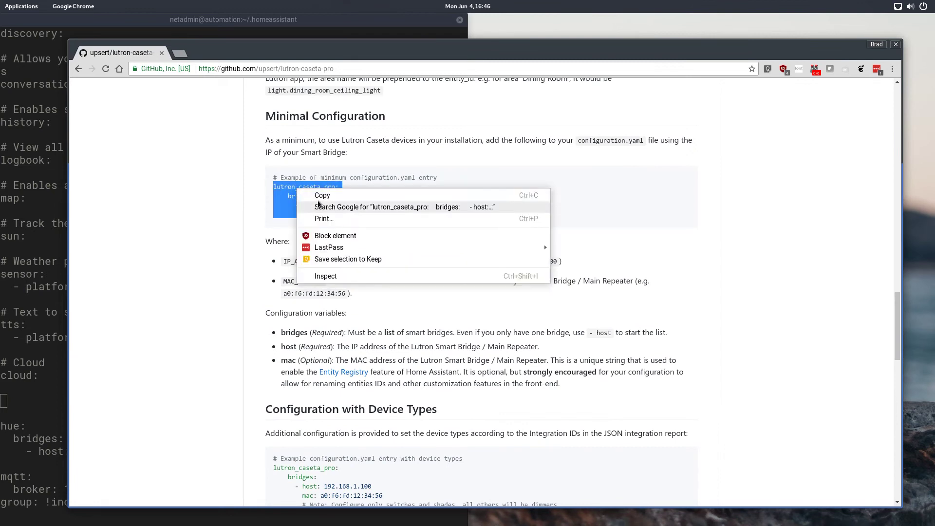
{"action": "left_click", "coordinate": [316, 195]}
Paste the lutron_caseta_pro example block under cloud: in configuration.yaml.
{"action": "left_click", "coordinate": [20, 299]}
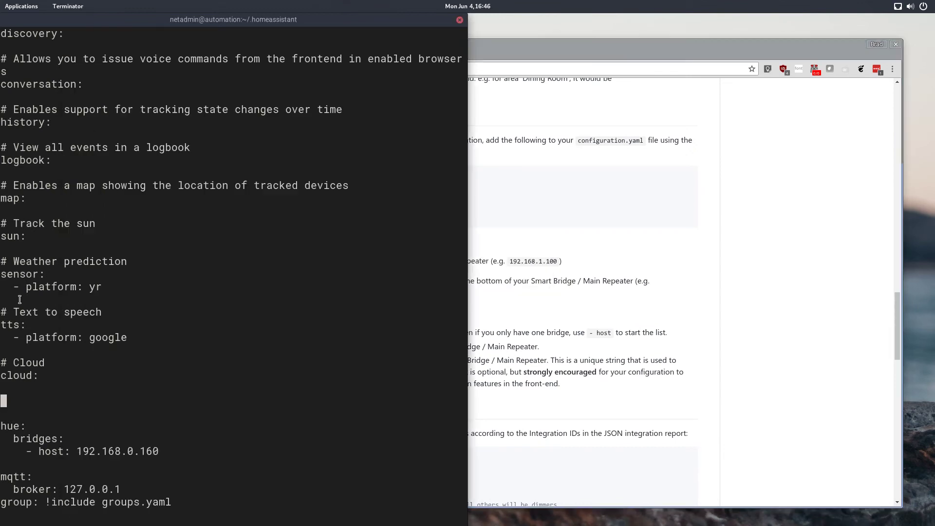
{"action": "left_click", "coordinate": [69, 394]}
{"action": "key", "text": "ctrl+shift+v"}
{"action": "key", "text": "Escape"}
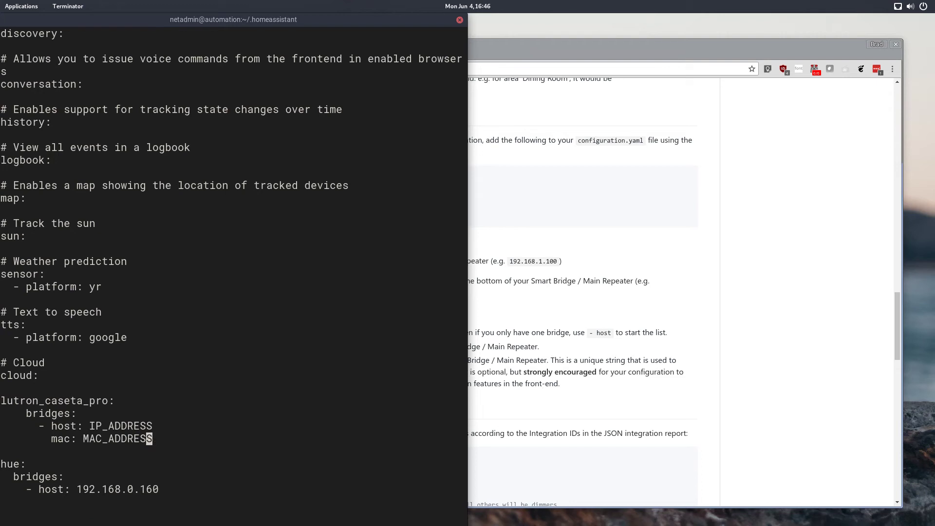
Reduce the indentation of the pasted bridges:, host and mac lines.
{"action": "key", "text": "k"}
{"action": "key", "text": "h"}
{"action": "key", "text": "h"}
{"action": "key", "text": "b"}
{"action": "key", "text": "k"}
{"action": "key", "text": "h"}
{"action": "key", "text": "h"}
{"action": "key", "text": "h"}
{"action": "key", "text": "h"}
{"action": "key", "text": "h"}
{"action": "key", "text": "x"}
{"action": "key", "text": "h"}
{"action": "key", "text": "x"}
{"action": "key", "text": "j"}
{"action": "key", "text": "l"}
{"action": "key", "text": "x"}
{"action": "key", "text": "x"}
{"action": "key", "text": "j"}
{"action": "key", "text": "l"}
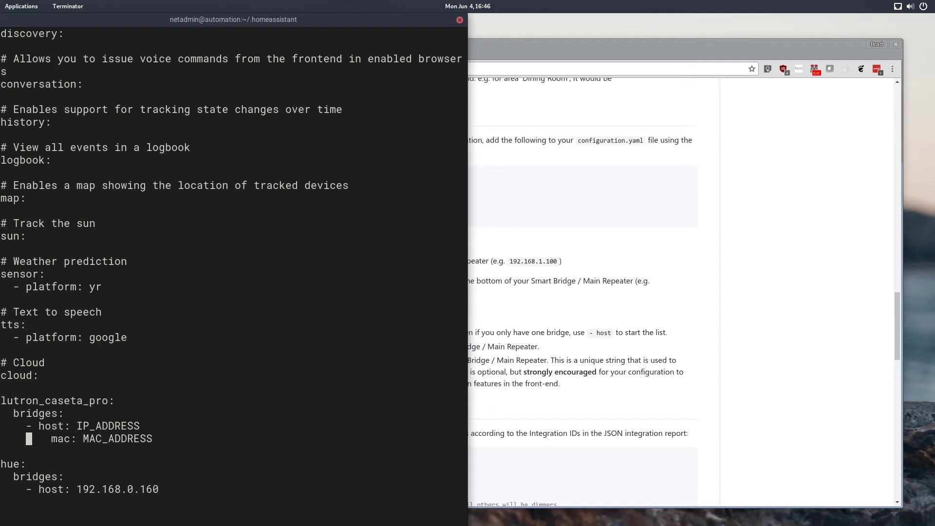
{"action": "key", "text": "x"}
{"action": "key", "text": "x"}
{"action": "key", "text": "x"}
{"action": "key", "text": "x"}
{"action": "key", "text": "x"}
{"action": "key", "text": "x"}
{"action": "key", "text": "x"}
{"action": "key", "text": "x"}
{"action": "key", "text": "x"}
{"action": "key", "text": "x"}
{"action": "key", "text": "x"}
{"action": "key", "text": "x"}
{"action": "key", "text": "x"}
{"action": "key", "text": "x"}
{"action": "key", "text": "x"}
{"action": "key", "text": "x"}
{"action": "key", "text": "x"}
{"action": "key", "text": "x"}
{"action": "key", "text": "x"}
{"action": "key", "text": "x"}
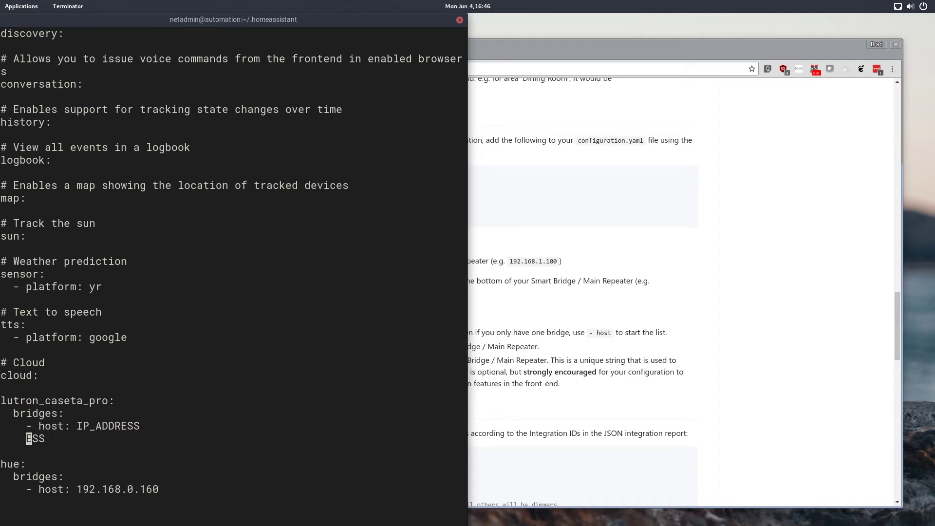
Replace the IP_ADDRESS placeholder with the bridge host 192.168.0.167.
{"action": "key", "text": "k"}
{"action": "key", "text": "l"}
{"action": "key", "text": "l"}
{"action": "key", "text": "l"}
{"action": "key", "text": "l"}
{"action": "key", "text": "l"}
{"action": "key", "text": "l"}
{"action": "key", "text": "l"}
{"action": "key", "text": "l"}
{"action": "key", "text": "l"}
{"action": "key", "text": "l"}
{"action": "key", "text": "l"}
{"action": "key", "text": "h"}
{"action": "key", "text": "h"}
{"action": "key", "text": "Delete"}
{"action": "key", "text": "Delete"}
{"action": "key", "text": "Delete"}
{"action": "key", "text": "Delete"}
{"action": "key", "text": "Delete"}
{"action": "key", "text": "Delete"}
{"action": "key", "text": "Delete"}
{"action": "key", "text": "Delete"}
{"action": "key", "text": "Delete"}
{"action": "key", "text": "Delete"}
{"action": "type", "text": "192.1689."}
{"action": "key", "text": "Left"}
{"action": "key", "text": "Left"}
{"action": "key", "text": "Delete"}
{"action": "key", "text": "Right"}
{"action": "type", "text": "0.167"}
Save configuration.yaml and quit vi with :wq.
{"action": "scroll", "coordinate": [234, 268], "scroll_direction": "down", "scroll_amount": 9}
{"action": "key", "text": "Escape"}
{"action": "type", "text": ":"}
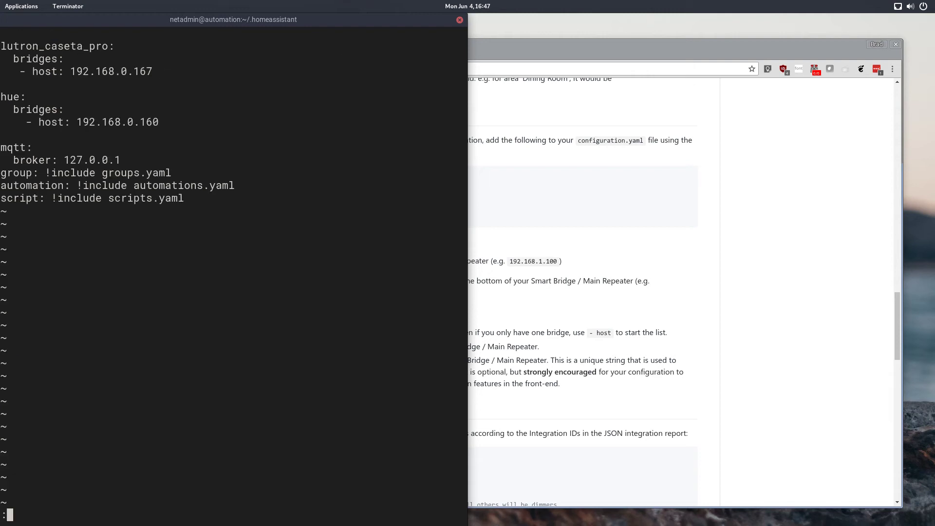
{"action": "type", "text": "wq"}
{"action": "key", "text": "Return"}
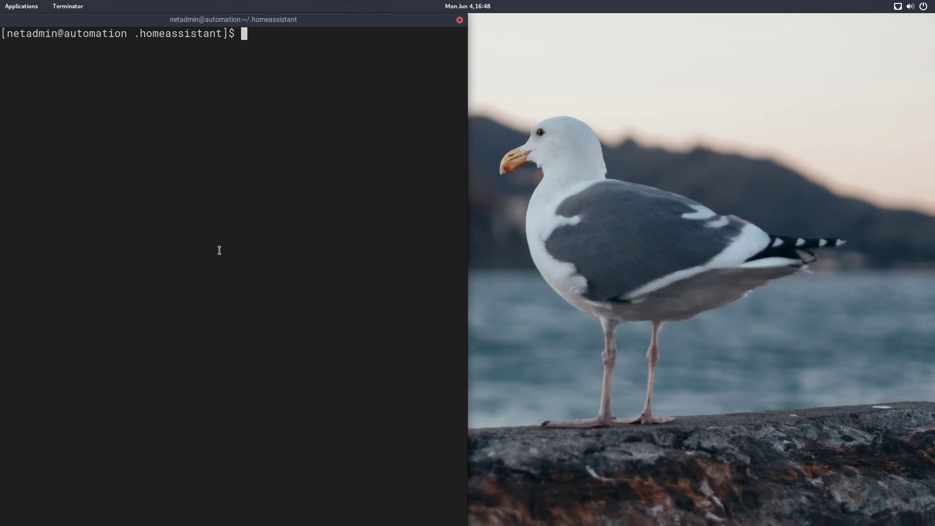
Create an empty custom_components folder in .homeassistant and move into it.
{"action": "type", "text": "mkdir custom_"}
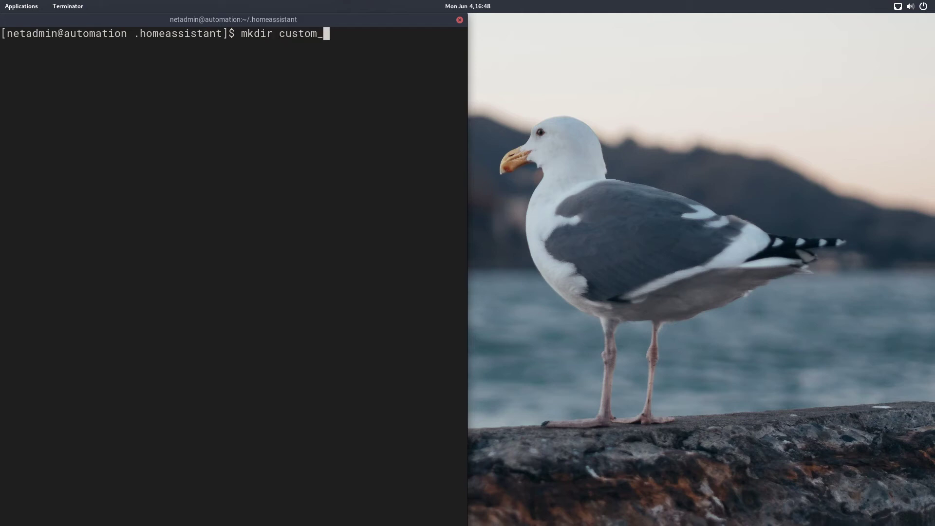
{"action": "type", "text": "components"}
{"action": "key", "text": "Return"}
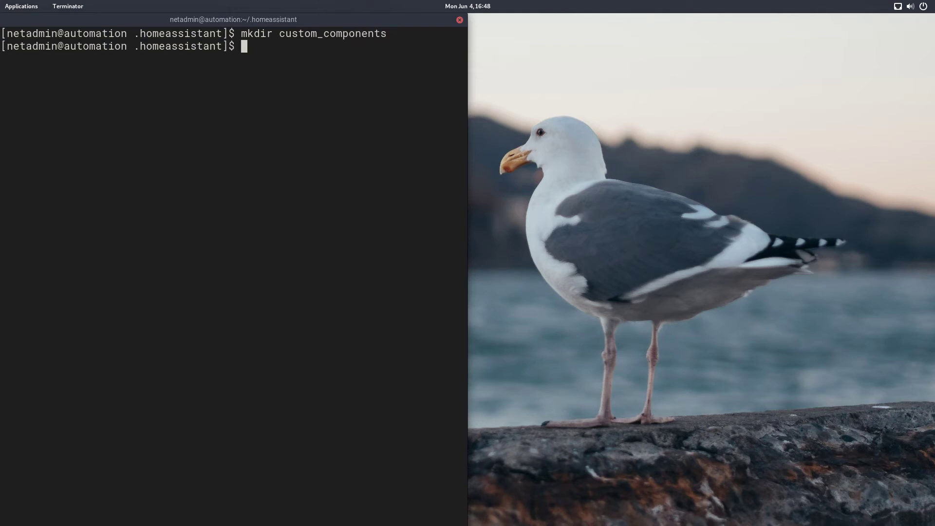
{"action": "type", "text": "ls"}
{"action": "key", "text": "Return"}
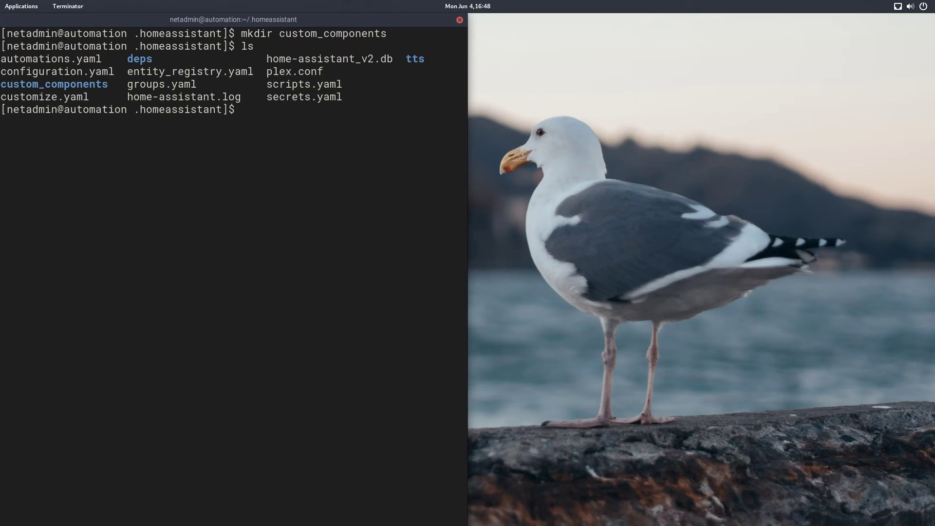
{"action": "type", "text": "cd custom"}
{"action": "key", "text": "Return"}
{"action": "type", "text": "cd custom"}
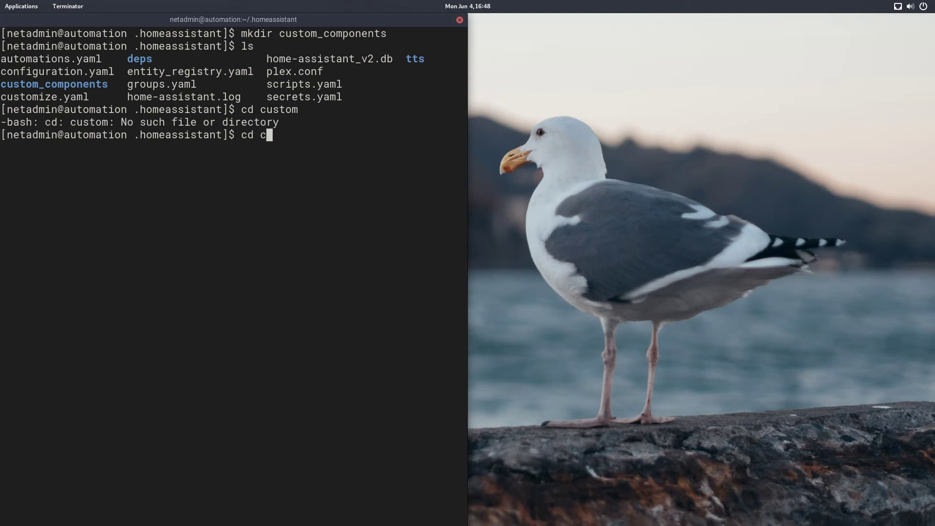
{"action": "key", "text": "Tab"}
{"action": "key", "text": "Tab"}
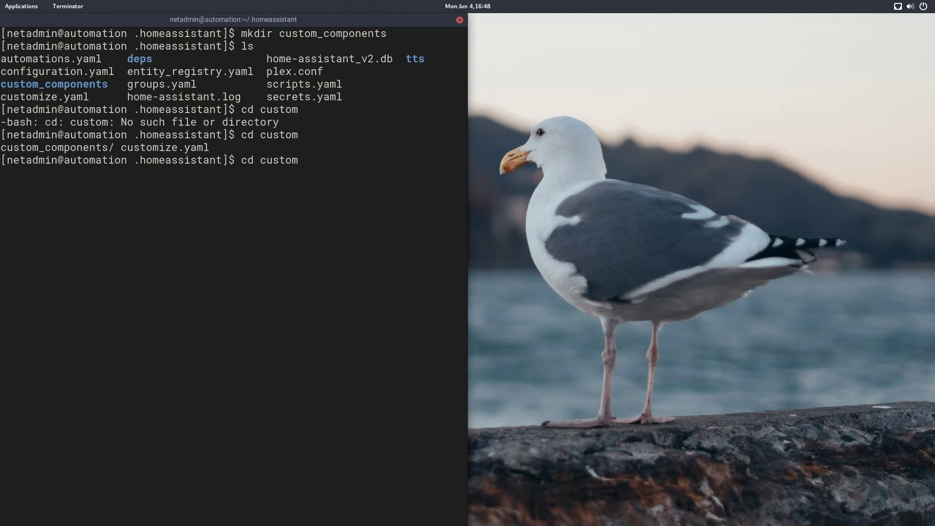
{"action": "type", "text": "_"}
{"action": "key", "text": "Tab"}
{"action": "key", "text": "Return"}
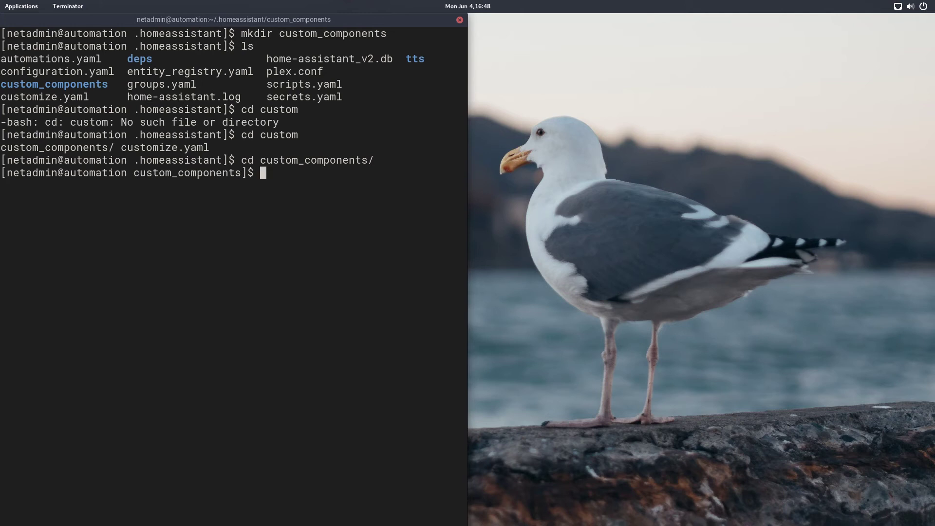
{"action": "type", "text": "ls"}
{"action": "key", "text": "Return"}
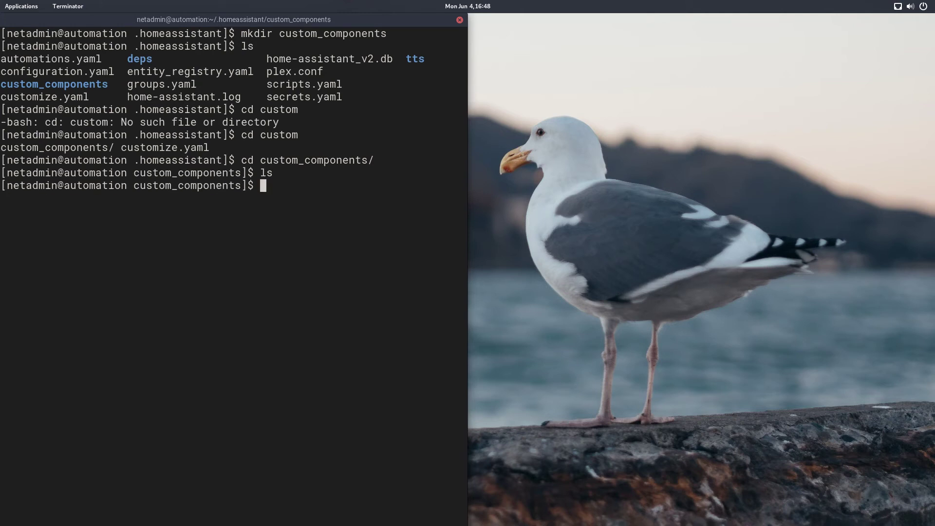
Copy the cloned ~/caseta/lutron-caseta-pro files into custom_components and list them.
{"action": "type", "text": "cp -R ~/caseta/l"}
{"action": "key", "text": "Tab"}
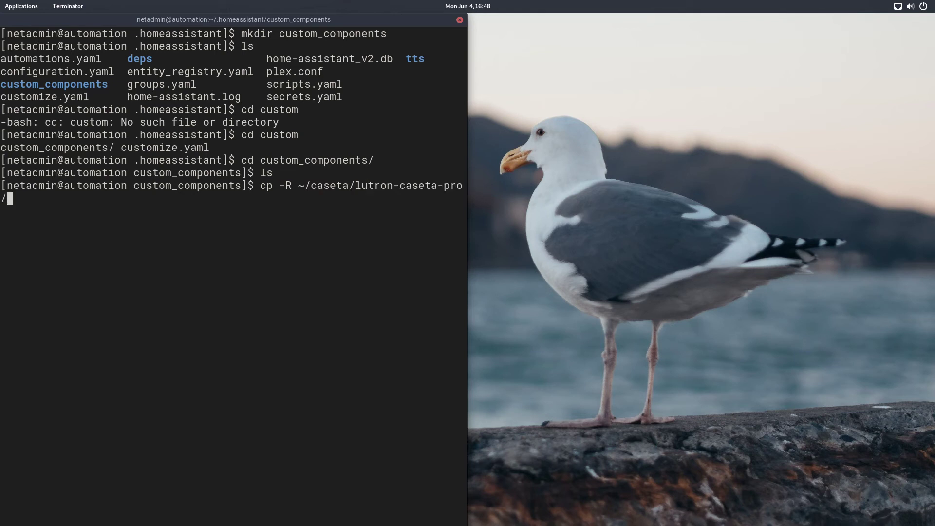
{"action": "type", "text": "* ."}
{"action": "key", "text": "Return"}
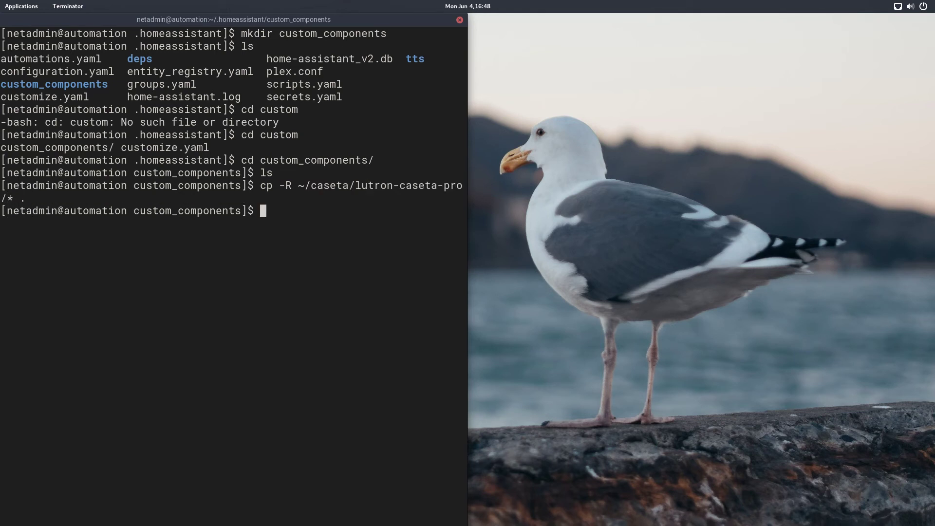
{"action": "type", "text": "ls"}
{"action": "key", "text": "Return"}
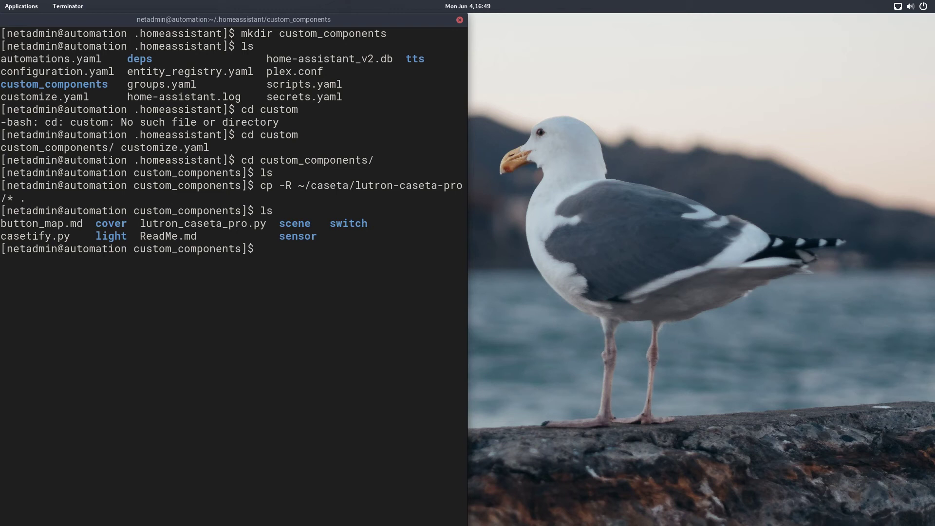
Restart the Home Assistant service with sudo systemctl restart.
{"action": "type", "text": "sudo systemctl restar"}
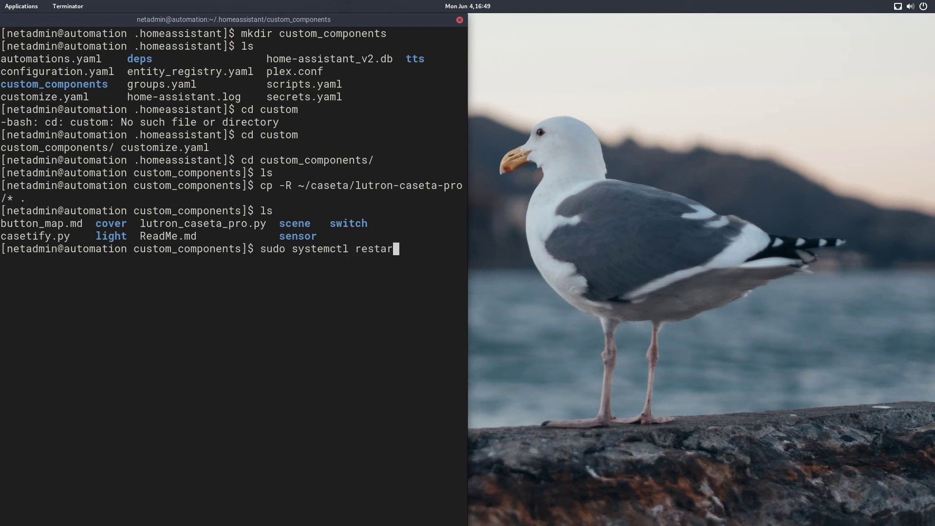
{"action": "type", "text": "t homeassist"}
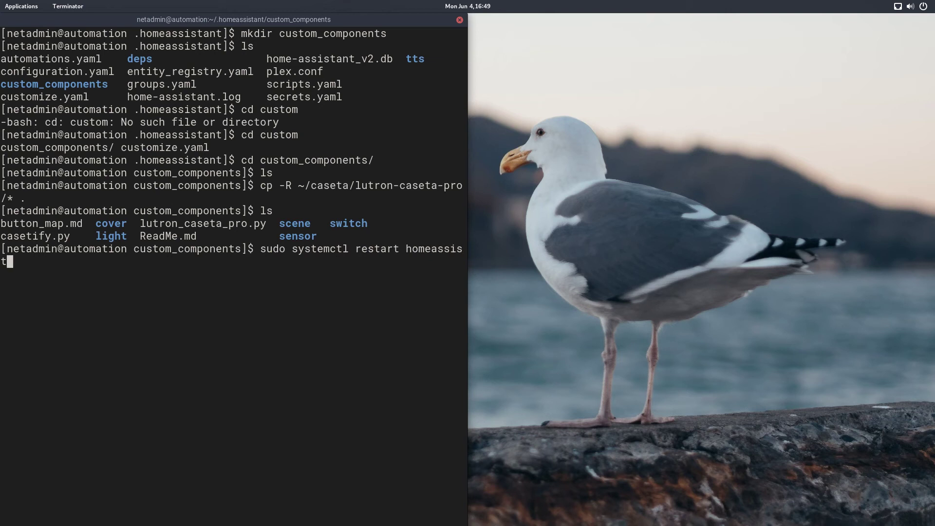
{"action": "key", "text": "BackSpace"}
{"action": "key", "text": "BackSpace"}
{"action": "key", "text": "BackSpace"}
{"action": "key", "text": "BackSpace"}
{"action": "key", "text": "BackSpace"}
{"action": "key", "text": "BackSpace"}
{"action": "key", "text": "BackSpace"}
{"action": "key", "text": "BackSpace"}
{"action": "type", "text": "ass"}
{"action": "key", "text": "Return"}
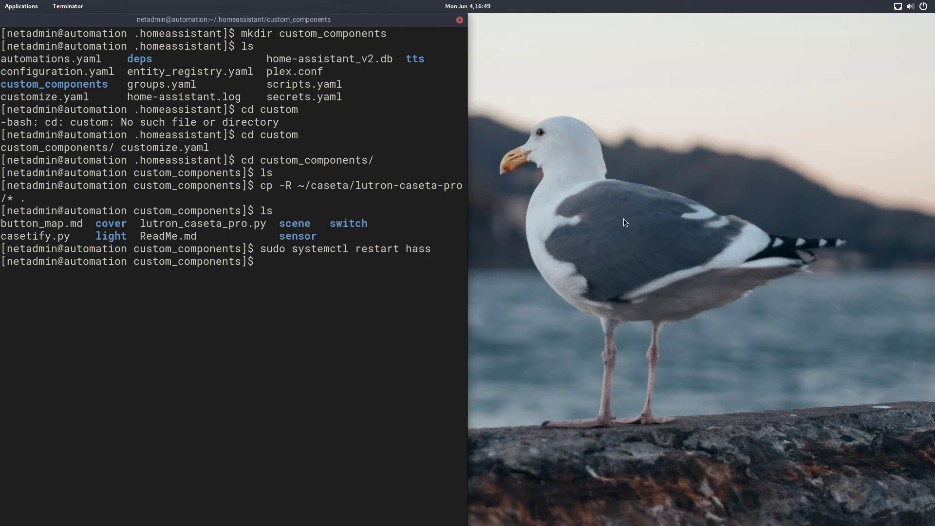
{"action": "key", "text": "super"}
Load the hass site in Chrome and log in with the account password.
{"action": "left_click", "coordinate": [20, 181]}
{"action": "type", "text": "hass.dataphobe.com"}
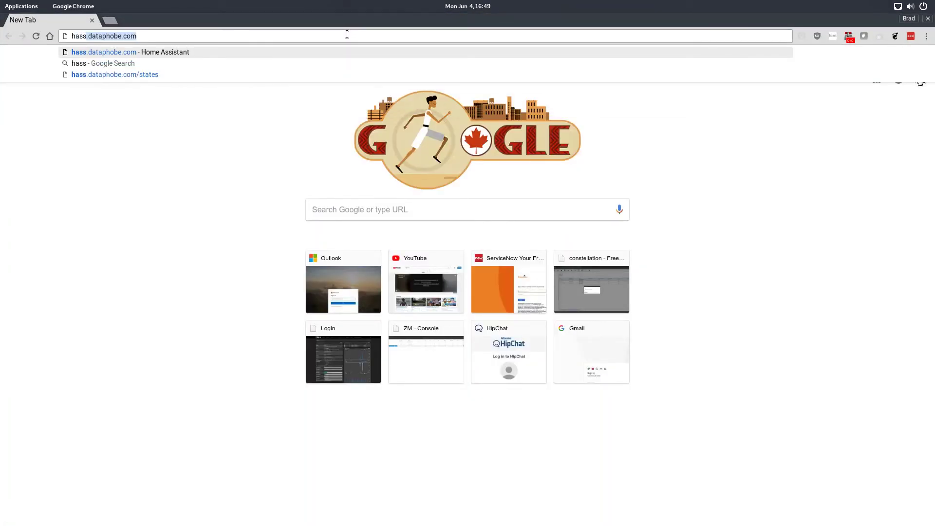
{"action": "key", "text": "Return"}
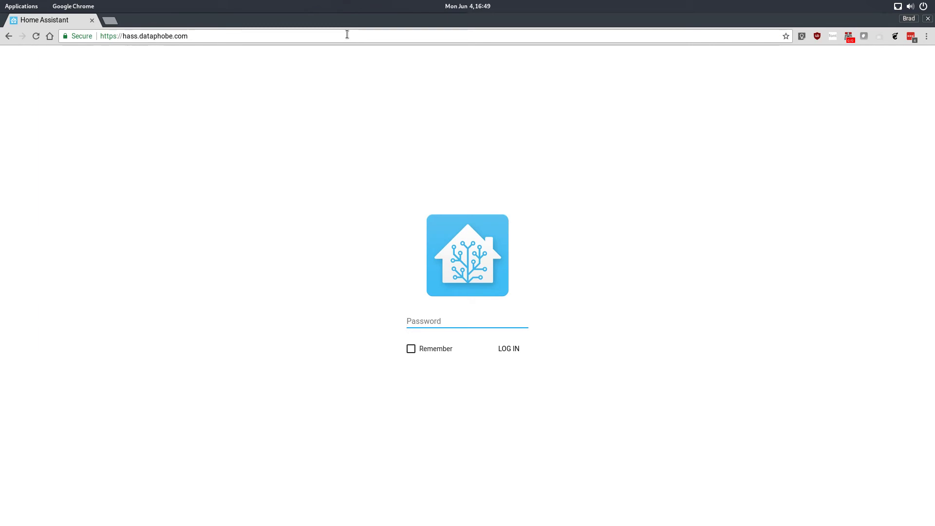
{"action": "type", "text": "****"}
{"action": "key", "text": "Return"}
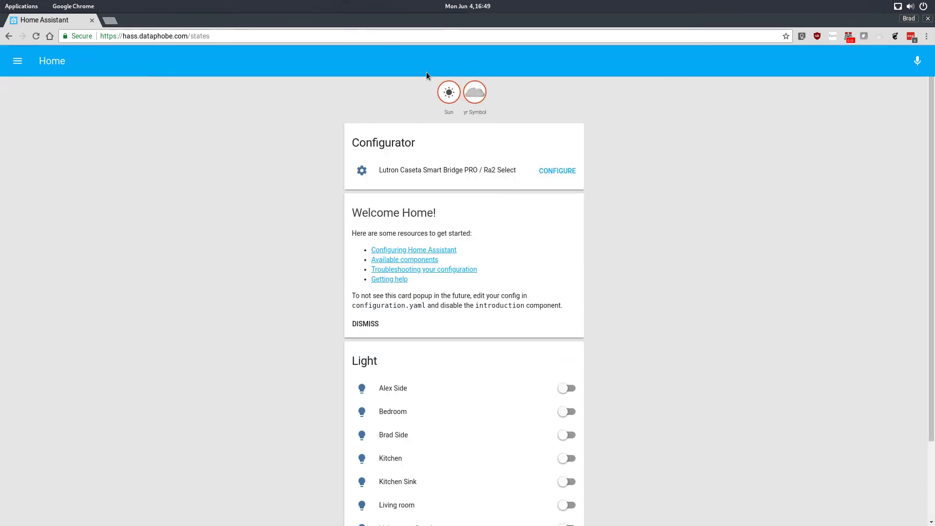
Restore, shrink and reposition the Chrome window beside the terminal.
{"action": "double_click", "coordinate": [449, 30]}
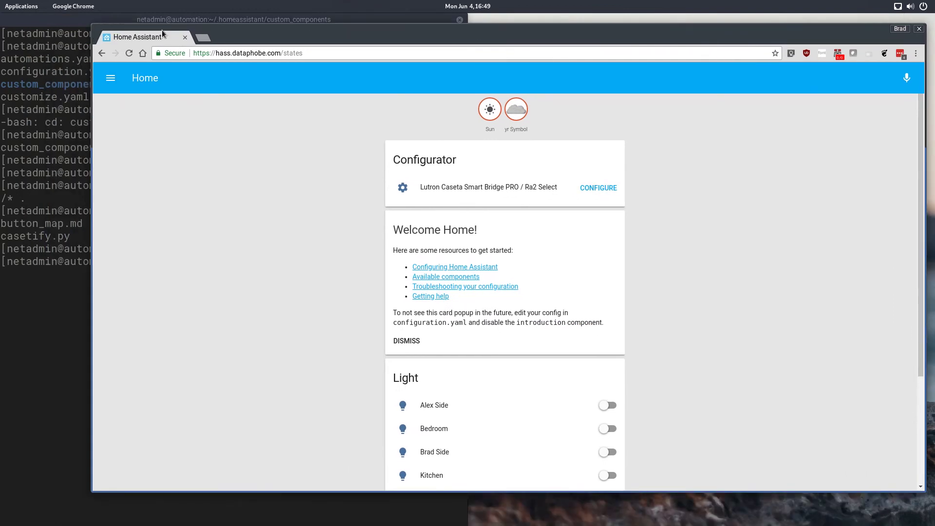
{"action": "left_click", "coordinate": [91, 26]}
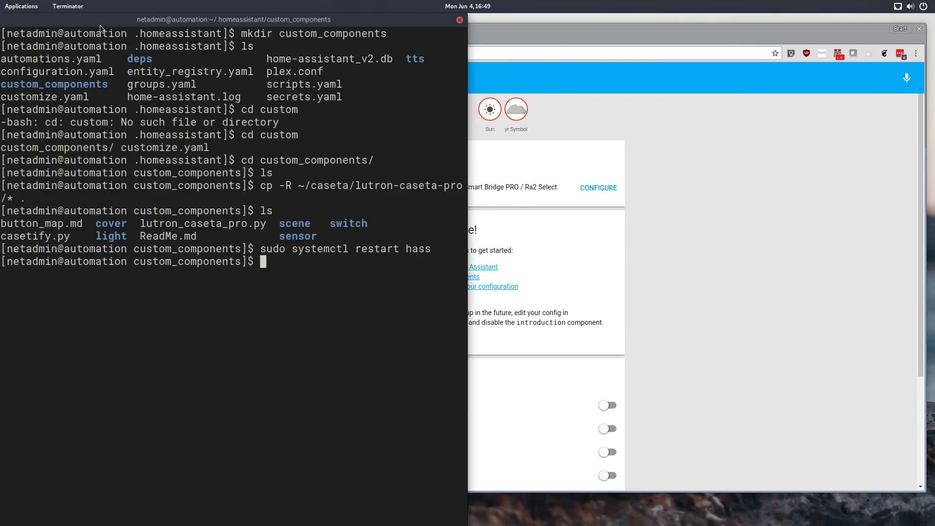
{"action": "left_click", "coordinate": [774, 151]}
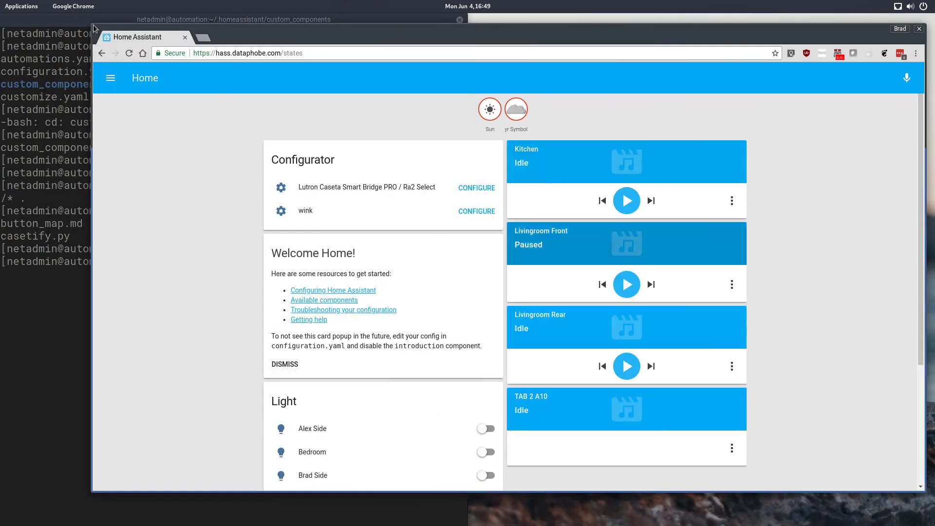
{"action": "left_click_drag", "start_coordinate": [93, 24], "coordinate": [260, 71]}
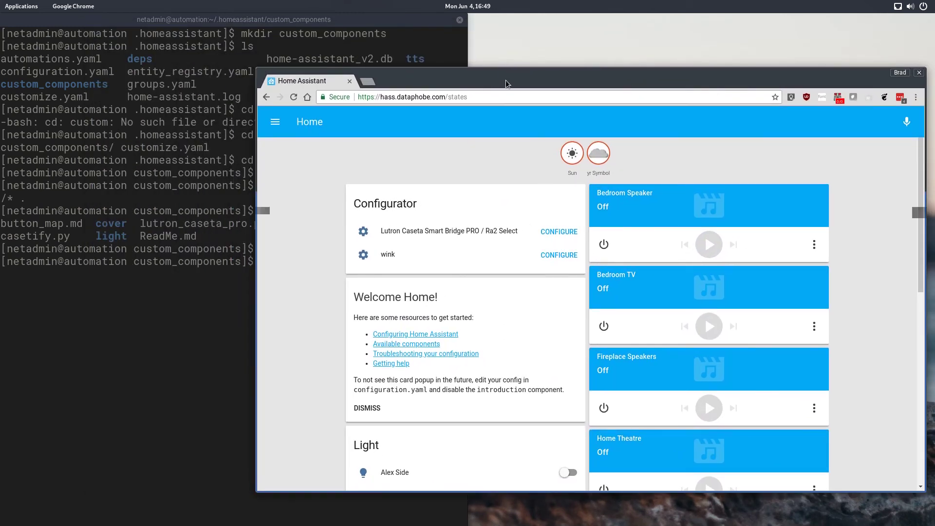
{"action": "left_click_drag", "start_coordinate": [536, 84], "coordinate": [539, 35]}
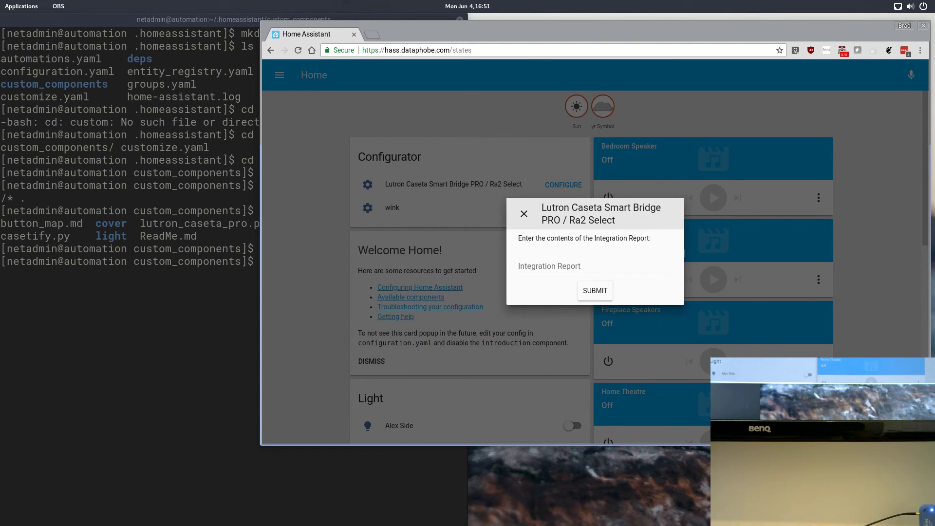
Close the Lutron Caseta integration report form, returning to the Home dashboard.
{"action": "left_click", "coordinate": [520, 102]}
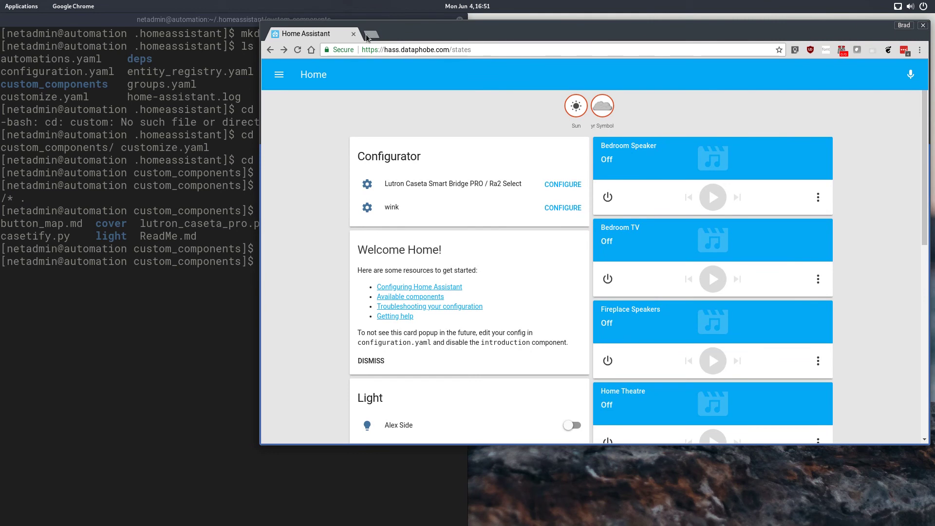
Open Gmail in a new tab and open the Lutron Integration Report email.
{"action": "left_click", "coordinate": [372, 35]}
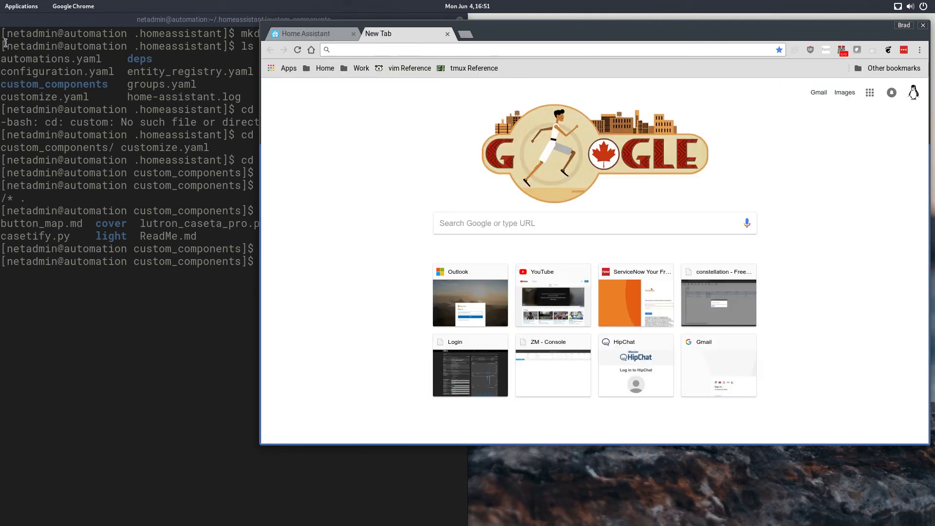
{"action": "type", "text": "gmail.c"}
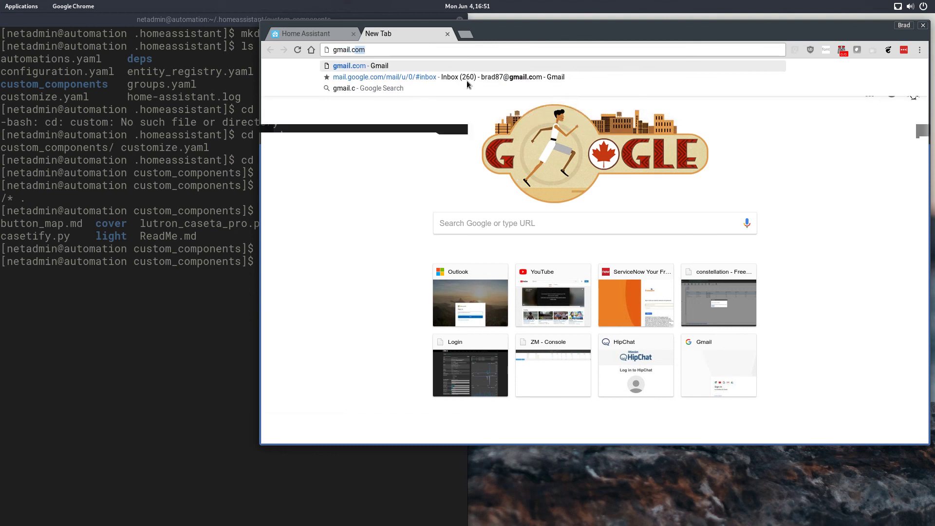
{"action": "key", "text": "Return"}
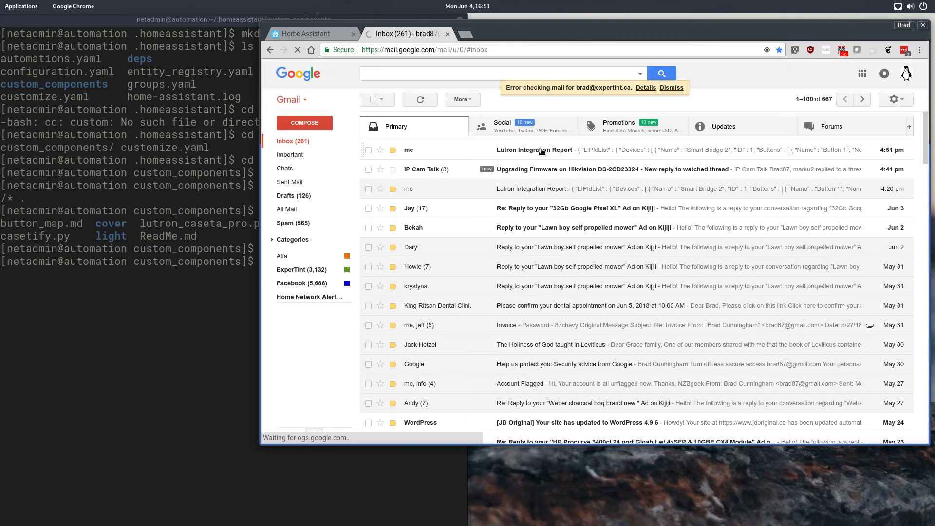
{"action": "left_click", "coordinate": [502, 148]}
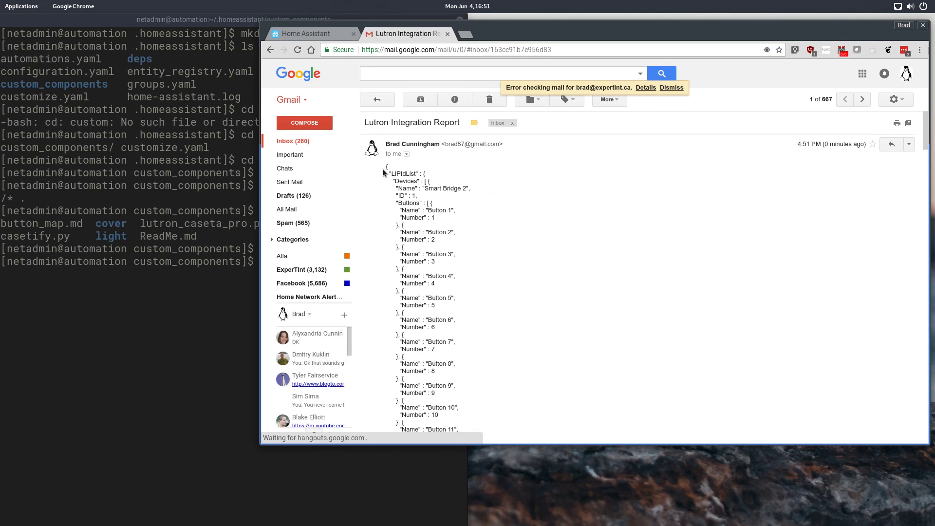
Copy the email's full JSON integration report and return to the Home Assistant tab.
{"action": "left_click_drag", "start_coordinate": [386, 166], "coordinate": [512, 155]}
{"action": "left_click_drag", "start_coordinate": [517, 191], "coordinate": [525, 423]}
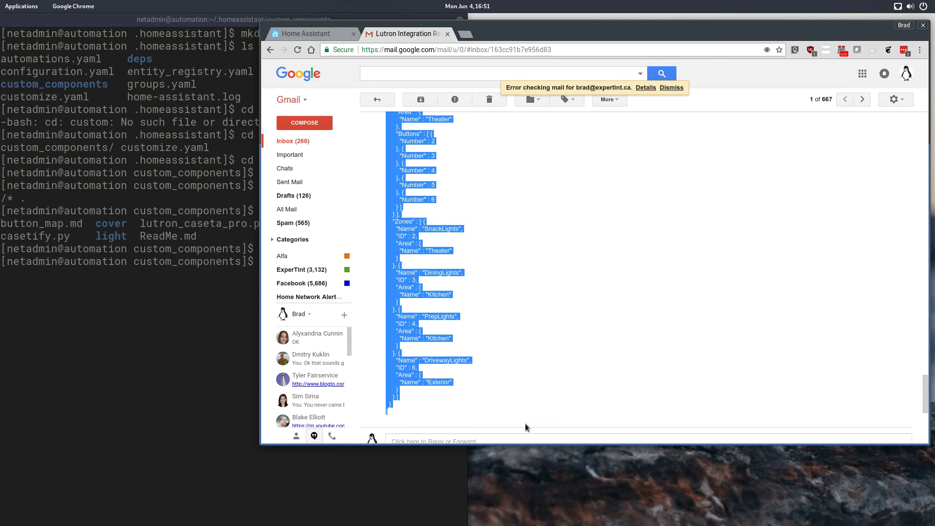
{"action": "right_click", "coordinate": [418, 368]}
{"action": "left_click", "coordinate": [429, 377]}
{"action": "left_click", "coordinate": [306, 33]}
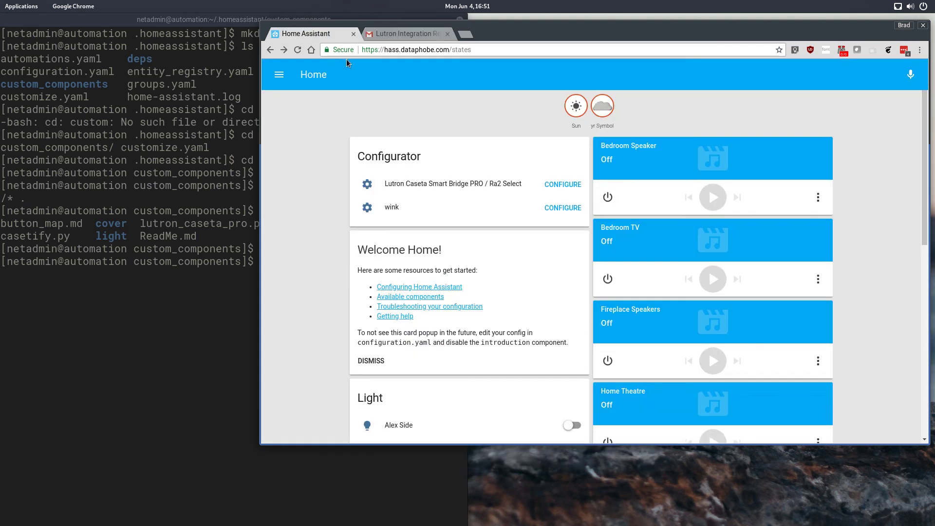
Paste the copied report into the Lutron Caseta Integration Report field and submit it.
{"action": "left_click", "coordinate": [564, 185]}
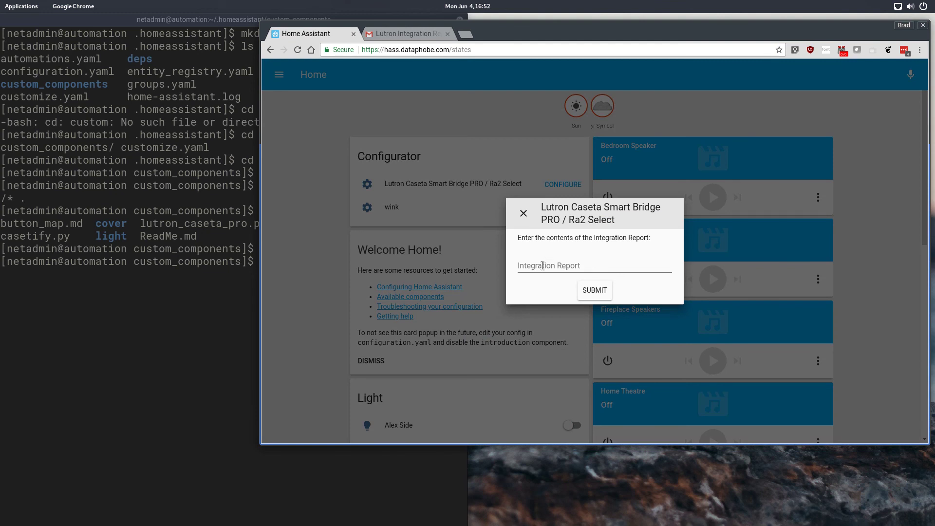
{"action": "left_click", "coordinate": [543, 266]}
{"action": "right_click", "coordinate": [543, 267]}
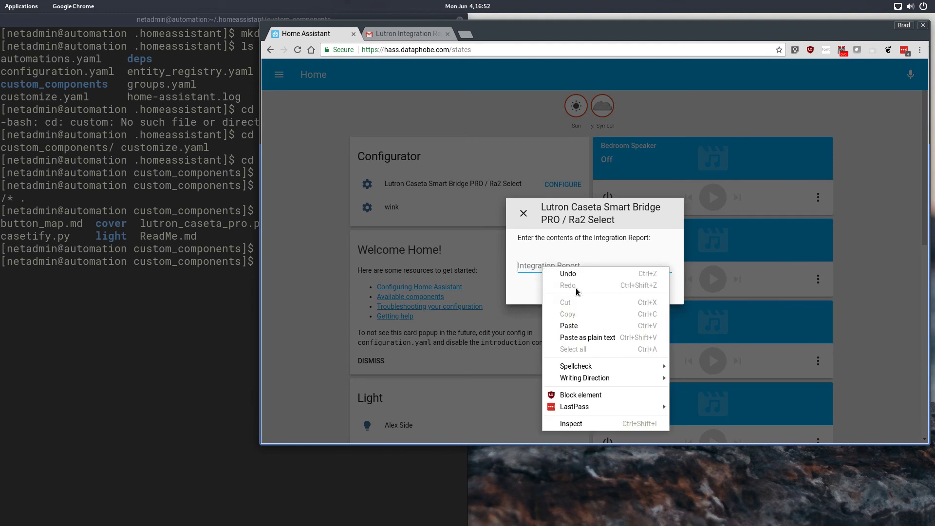
{"action": "left_click", "coordinate": [577, 324]}
{"action": "left_click", "coordinate": [596, 291]}
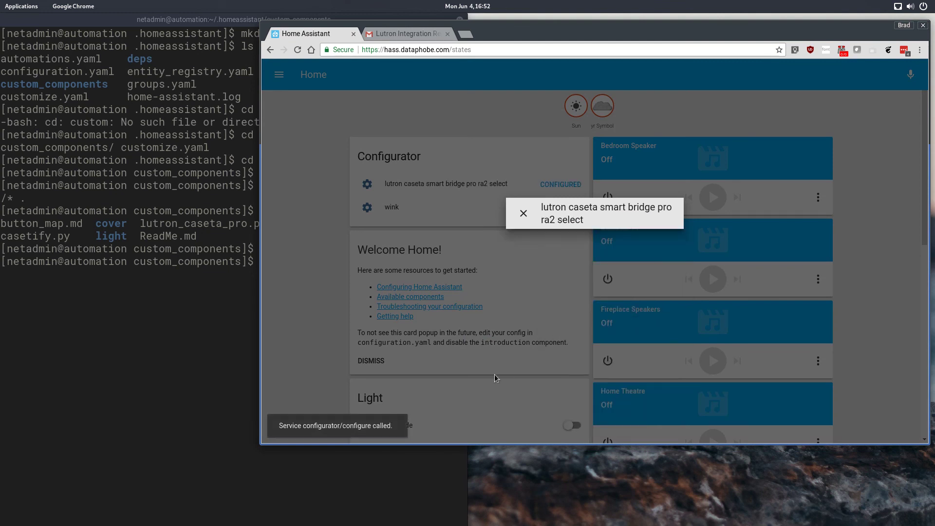
Check Kitchen PrepLights details, then turn on PrepLights, DiningLights, DrivewayLights and SnackLights.
{"action": "scroll", "coordinate": [423, 246], "scroll_direction": "down", "scroll_amount": 5}
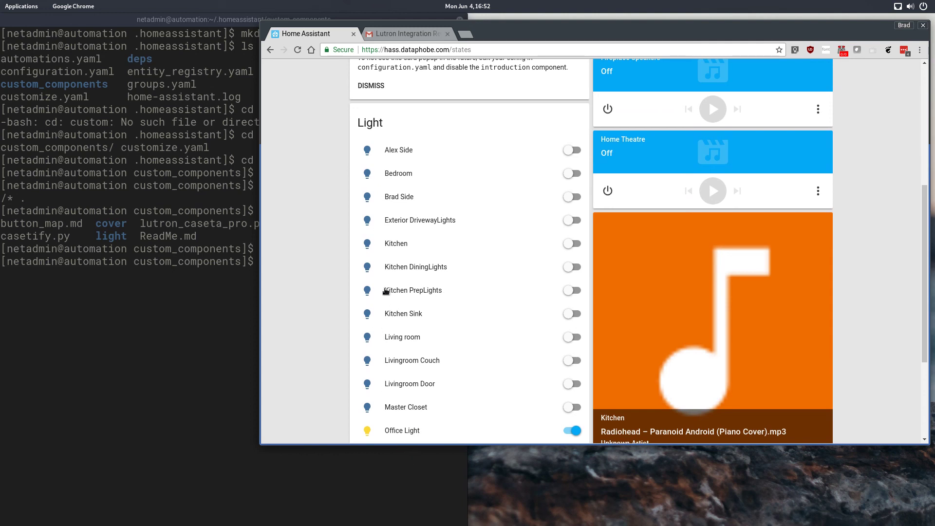
{"action": "left_click", "coordinate": [434, 293]}
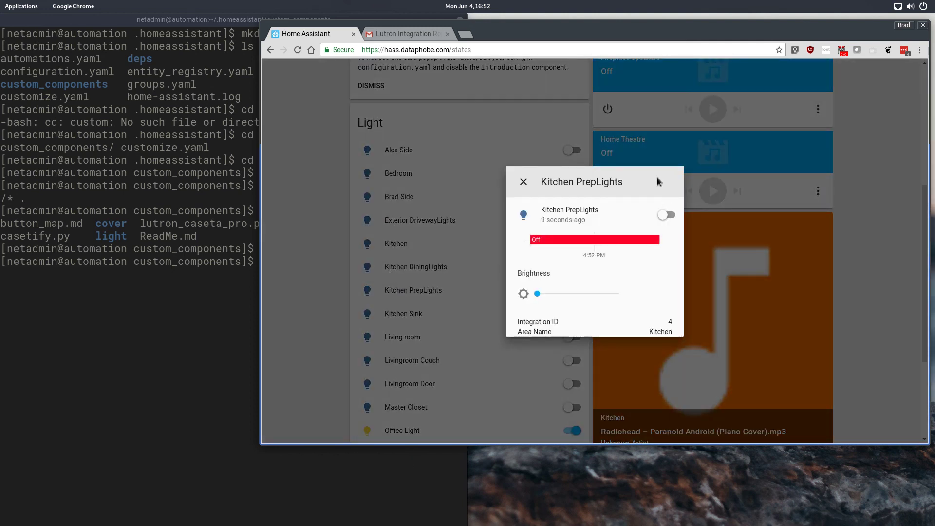
{"action": "left_click", "coordinate": [524, 183]}
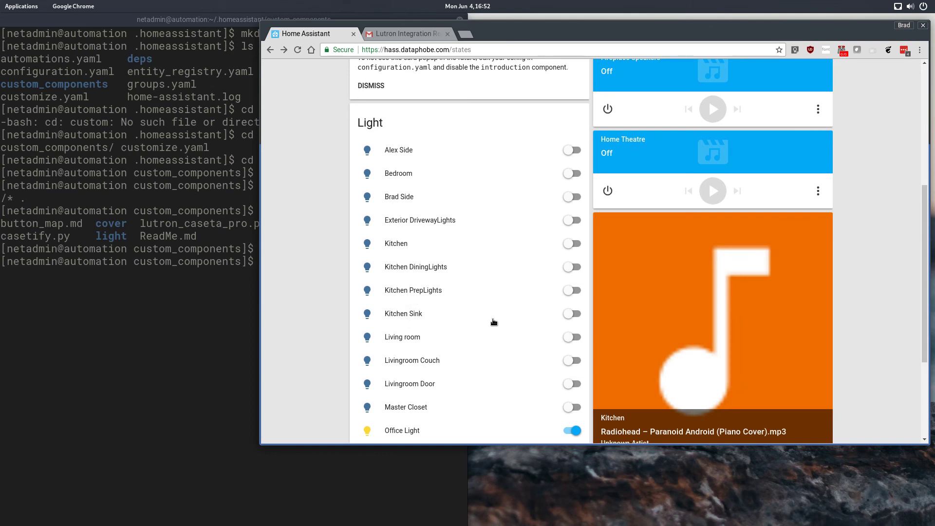
{"action": "left_click", "coordinate": [575, 292]}
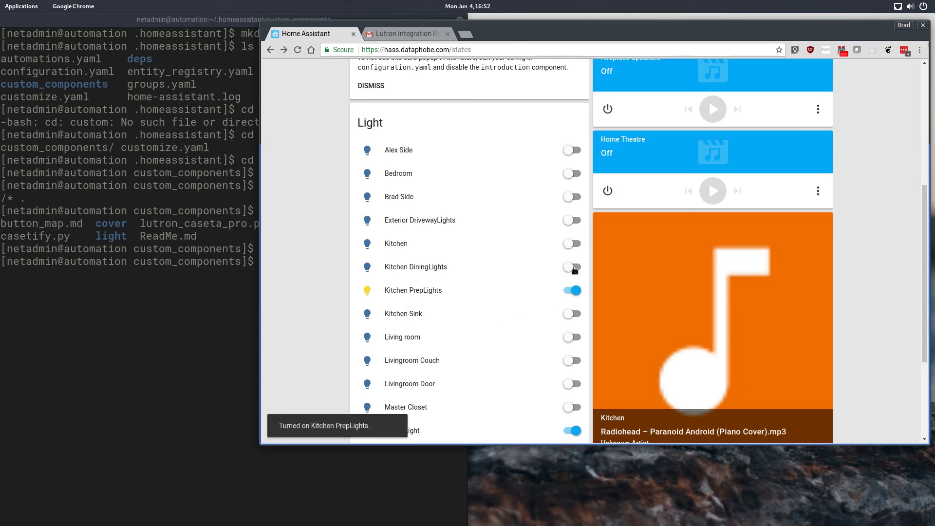
{"action": "left_click", "coordinate": [570, 266]}
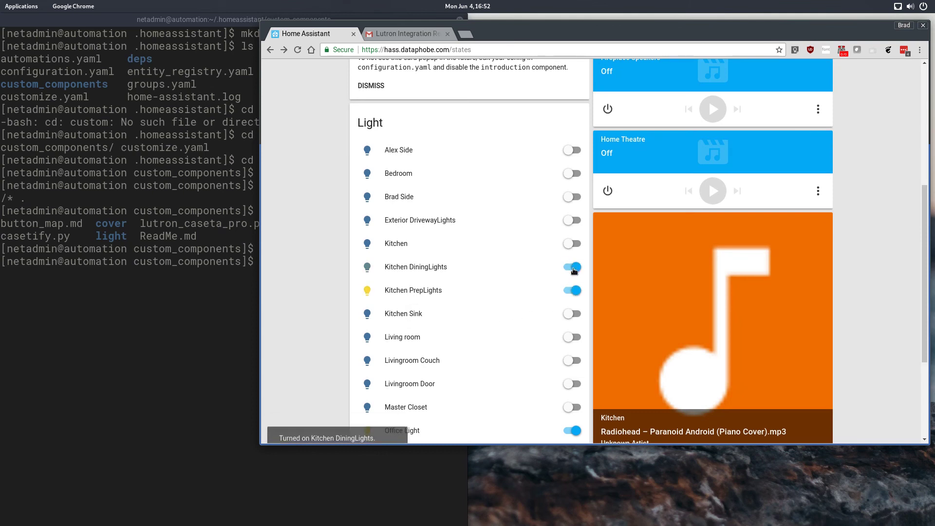
{"action": "left_click", "coordinate": [575, 222]}
{"action": "scroll", "coordinate": [520, 321], "scroll_direction": "down", "scroll_amount": 3}
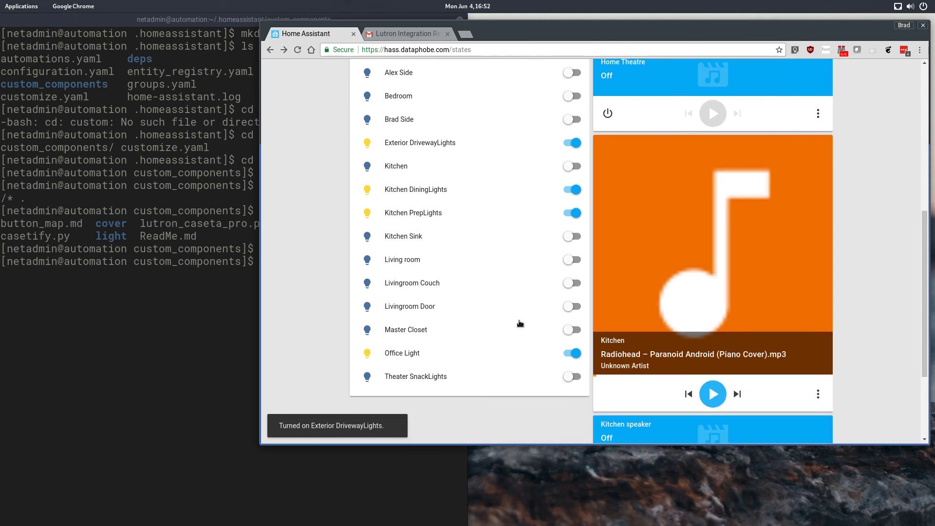
{"action": "left_click", "coordinate": [570, 378]}
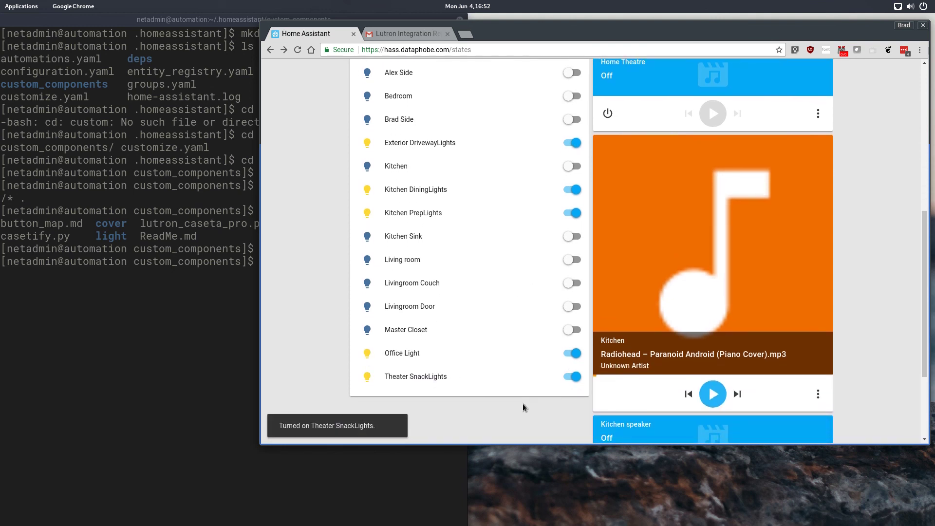
{"action": "scroll", "coordinate": [570, 361], "scroll_direction": "up", "scroll_amount": 2}
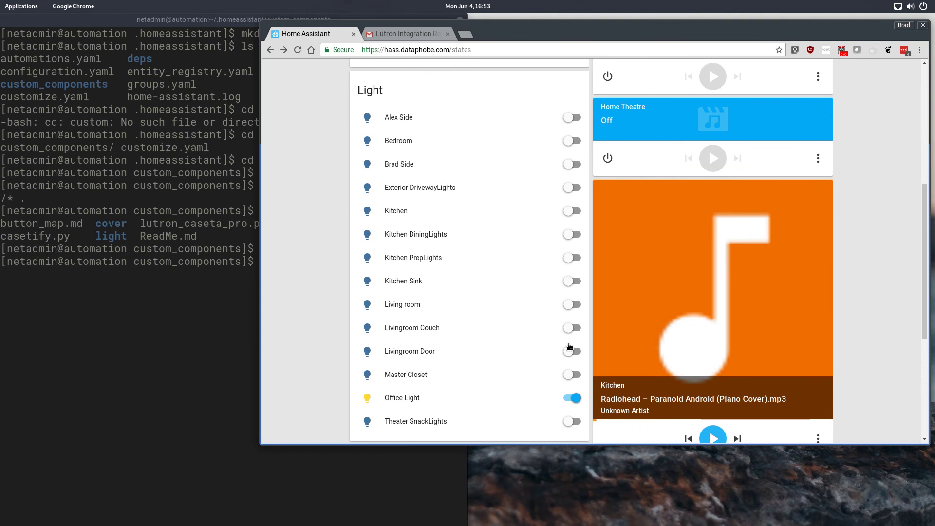